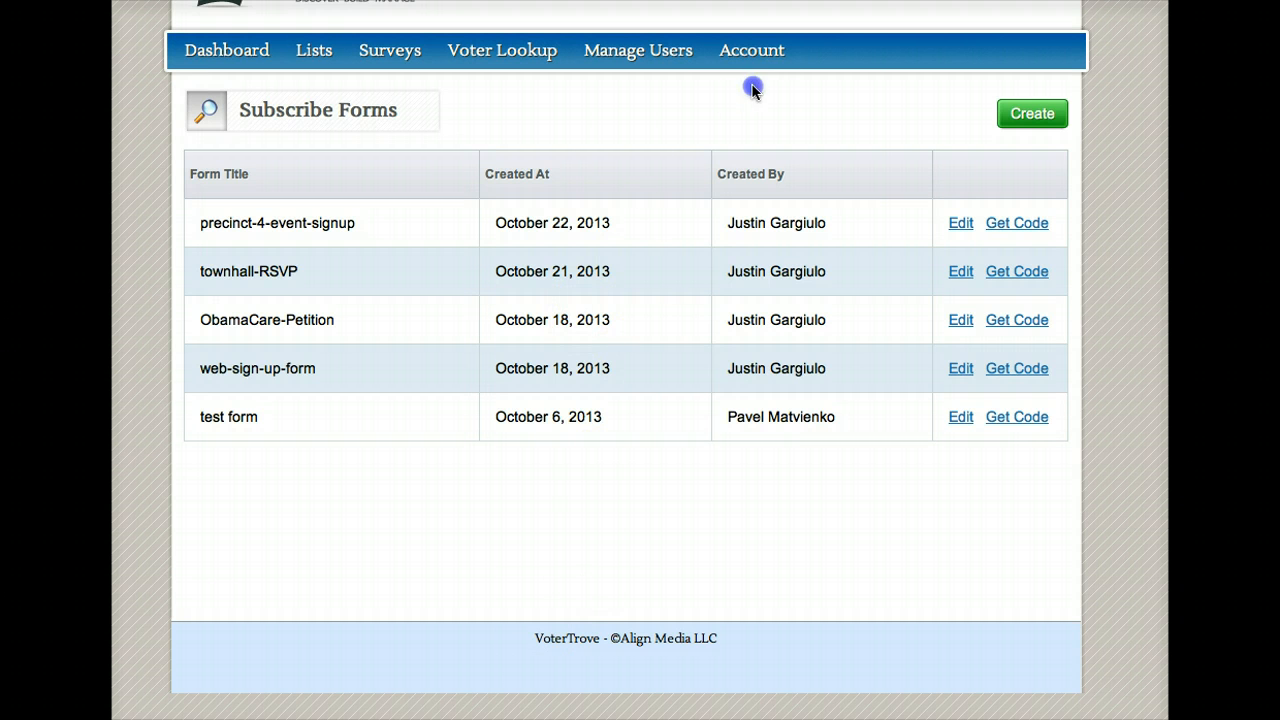
Step: Go to Web Forms from the Account menu to list the five existing Subscribe Forms
click(753, 55)
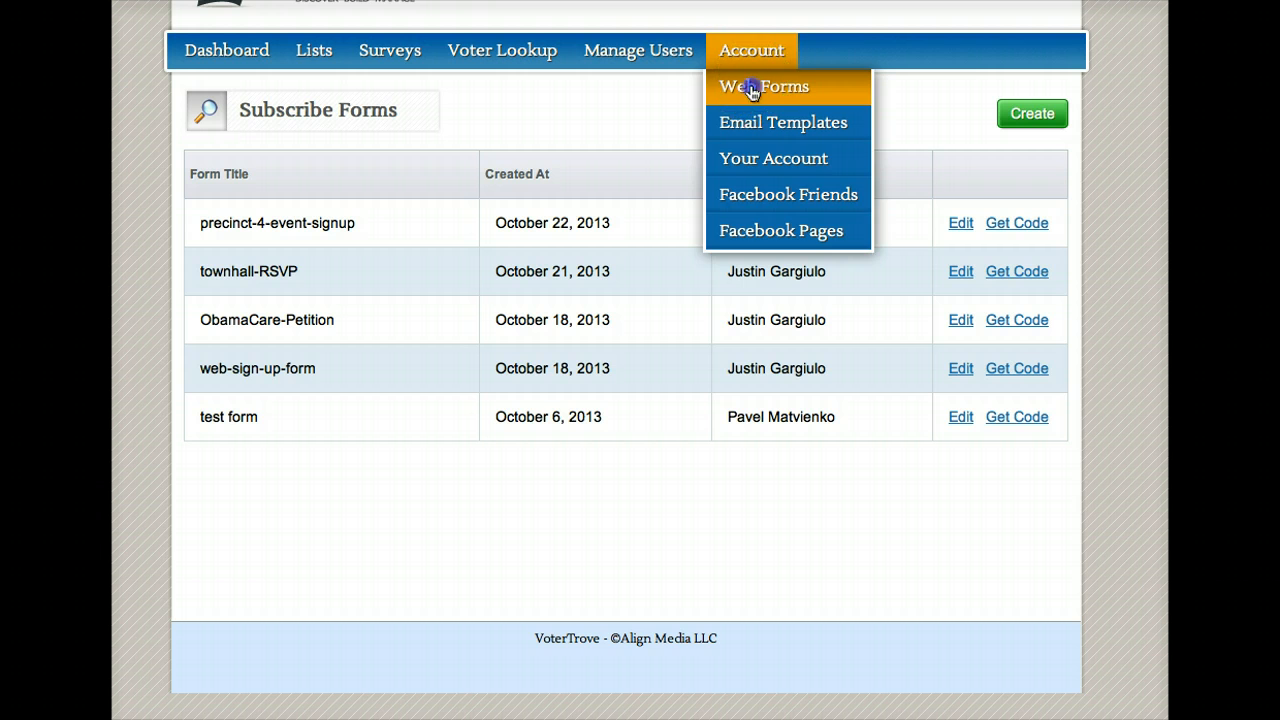
click(753, 88)
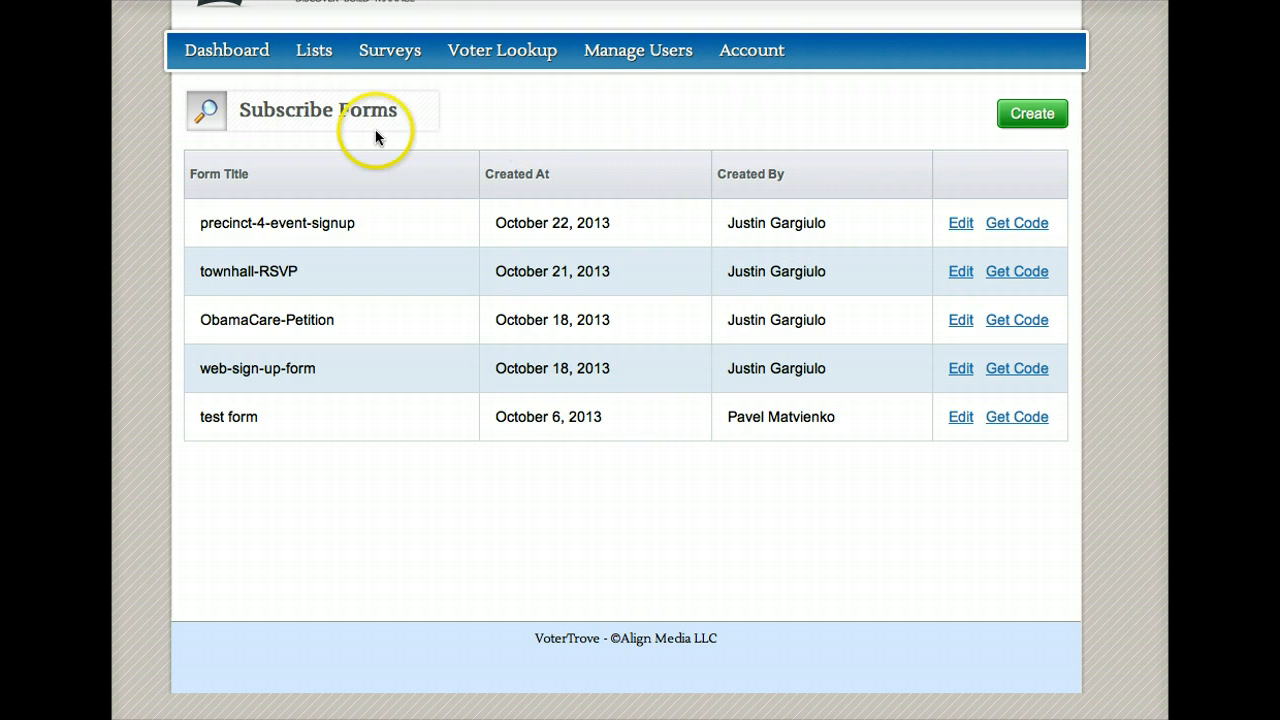
Step: Create a new web form titled 'debt-ceiling-petition'
click(1048, 117)
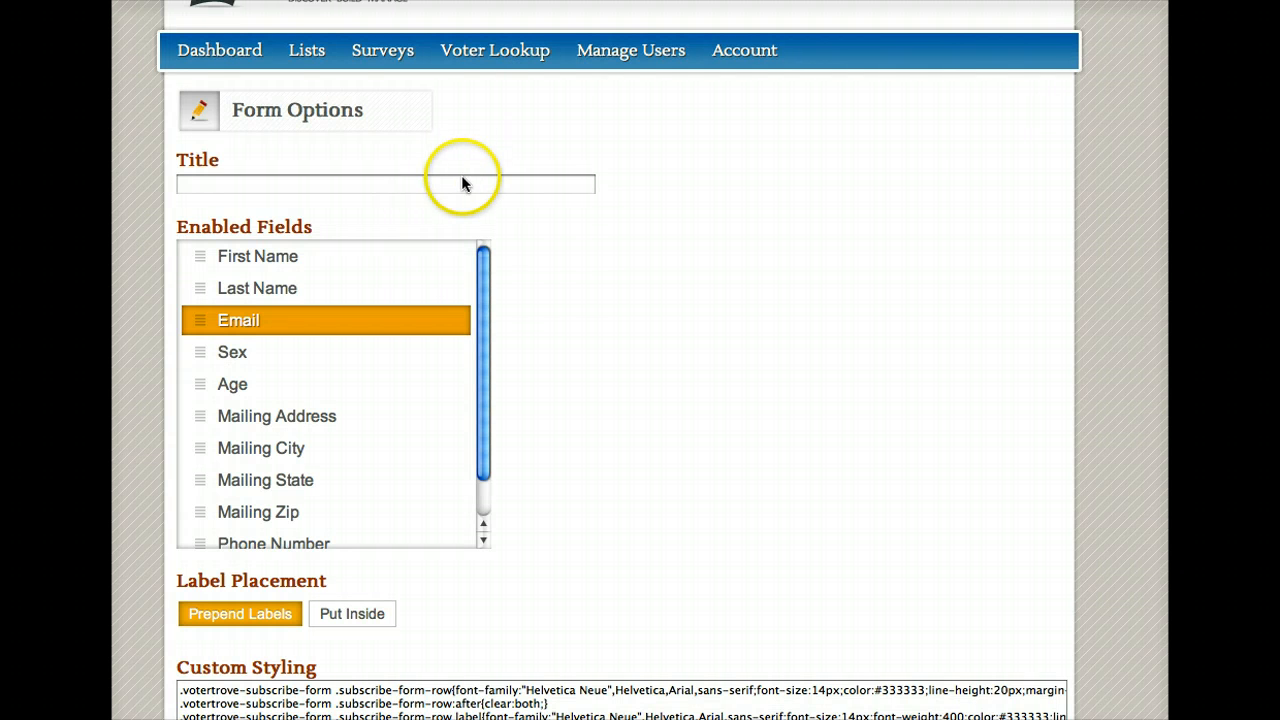
click(461, 183)
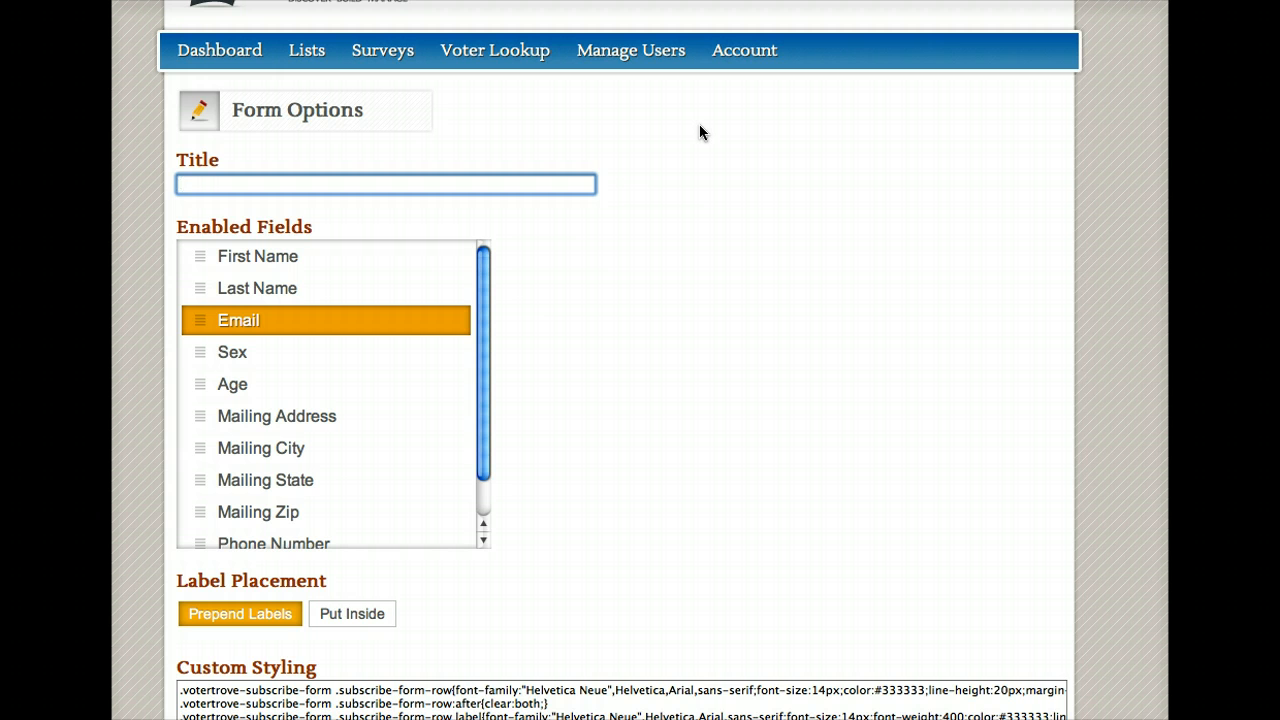
text(debt-ceiling-petition)
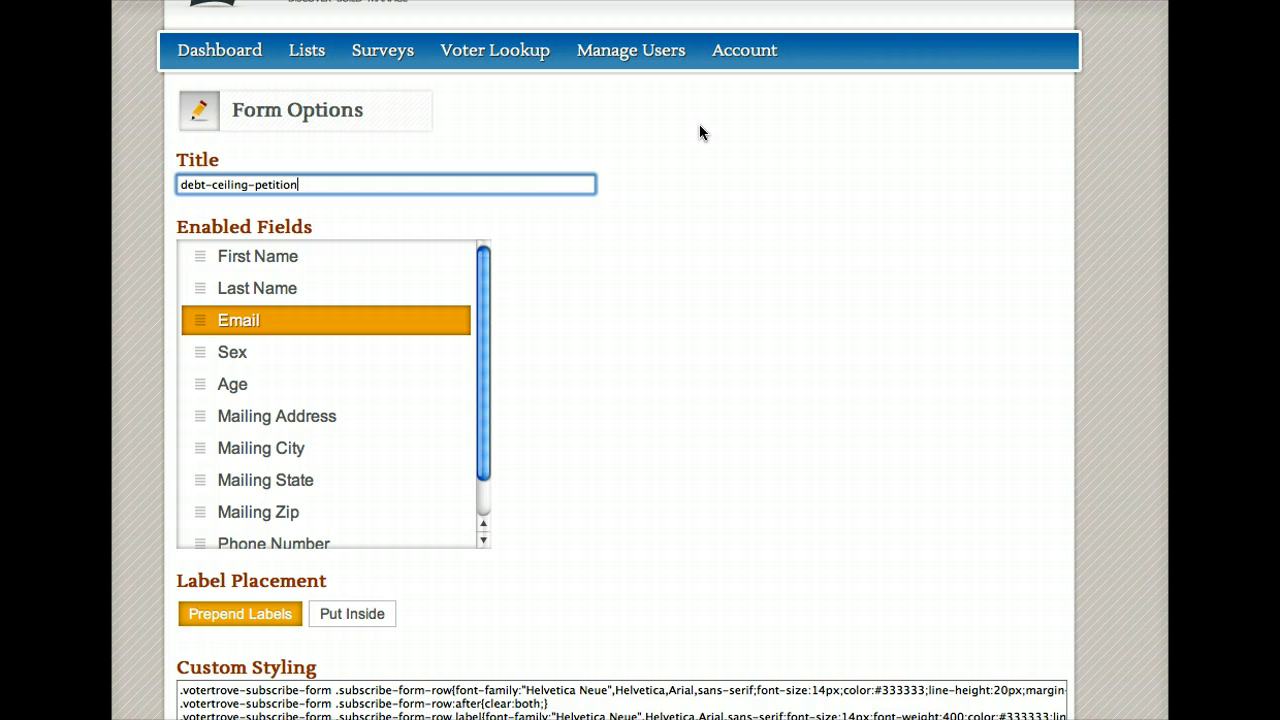
click(903, 308)
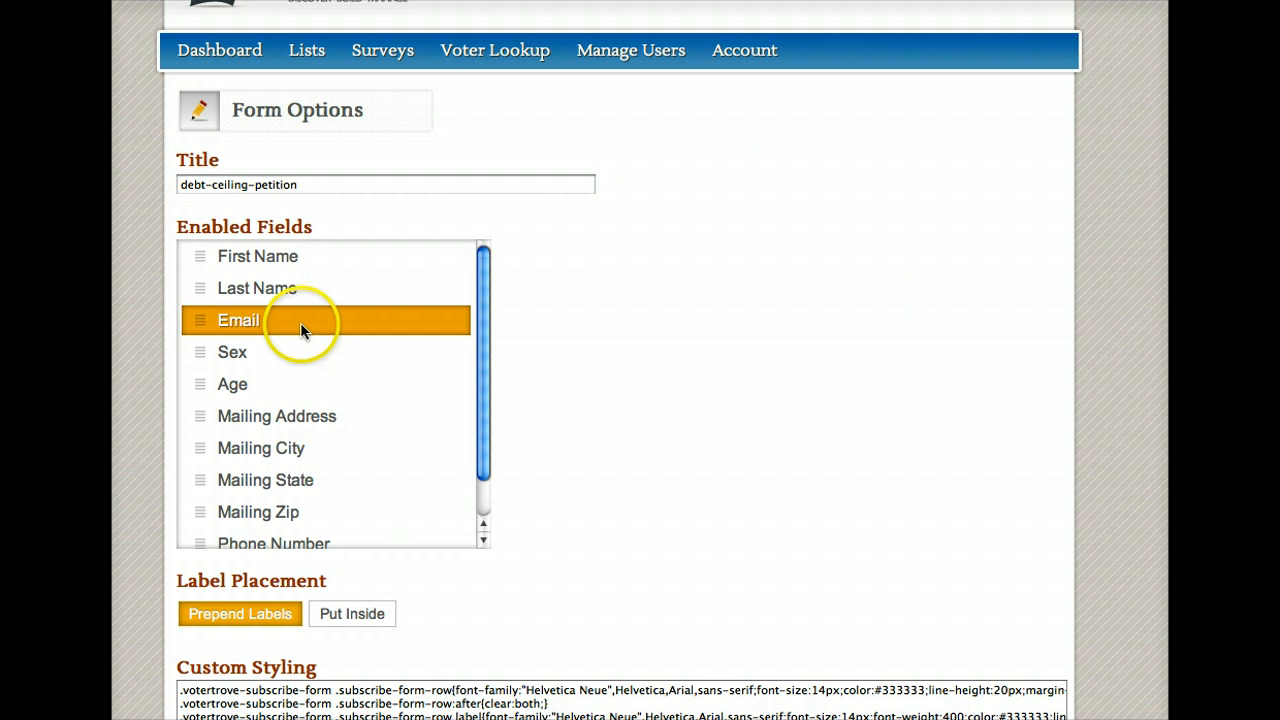
Step: Enable First Name, Last Name and Mailing Zip as the form's fields
click(258, 260)
click(260, 289)
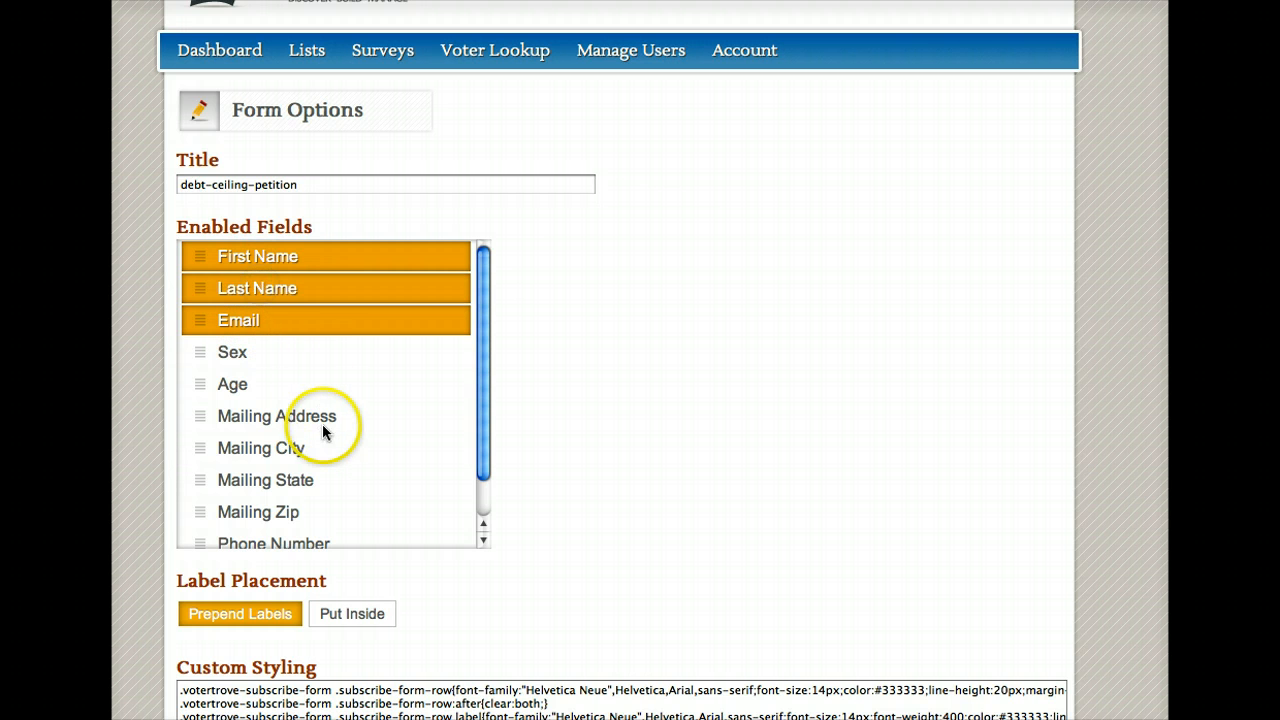
click(272, 513)
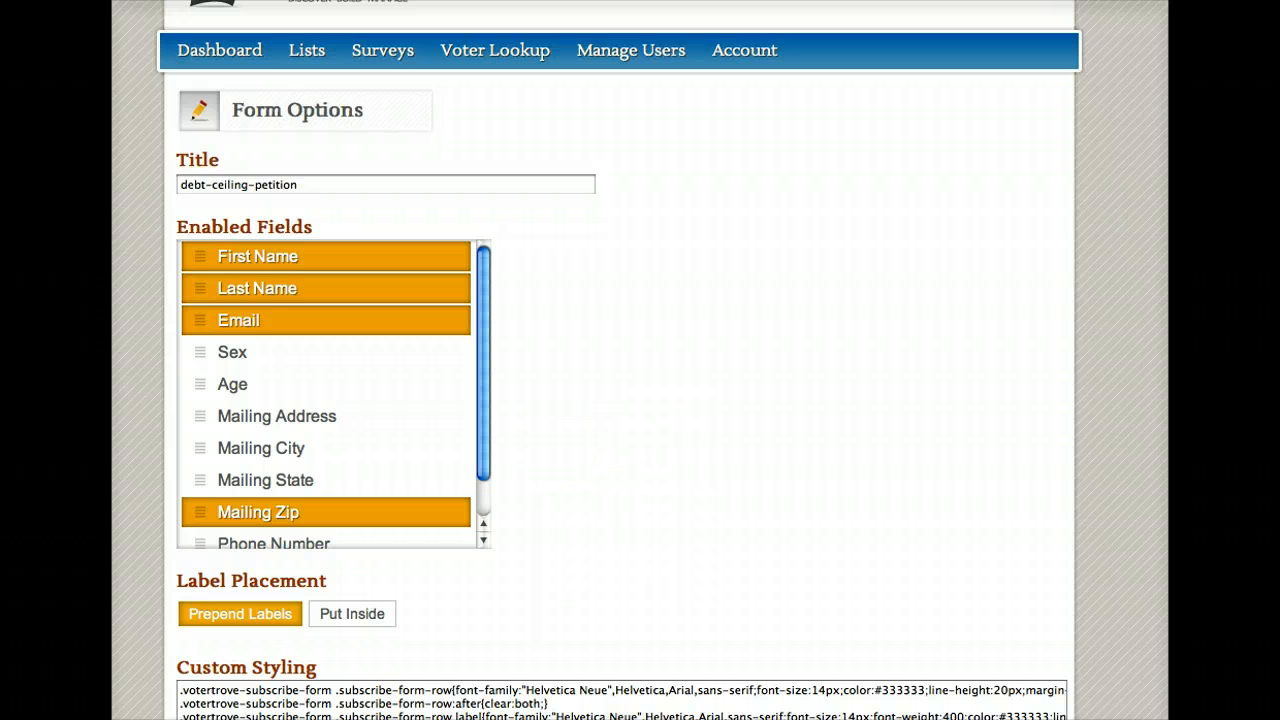
Step: Set the form's Label Placement to Put Inside so labels sit within the input boxes
scroll(640, 360, down, 5)
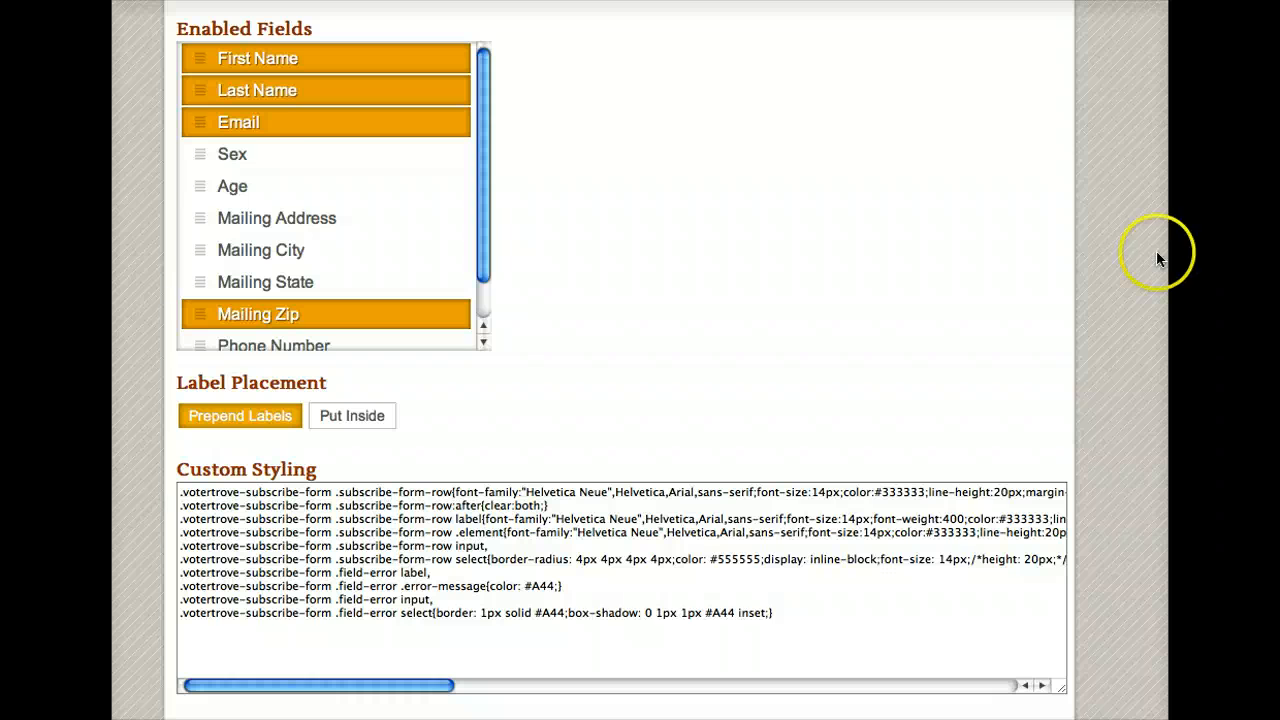
click(349, 424)
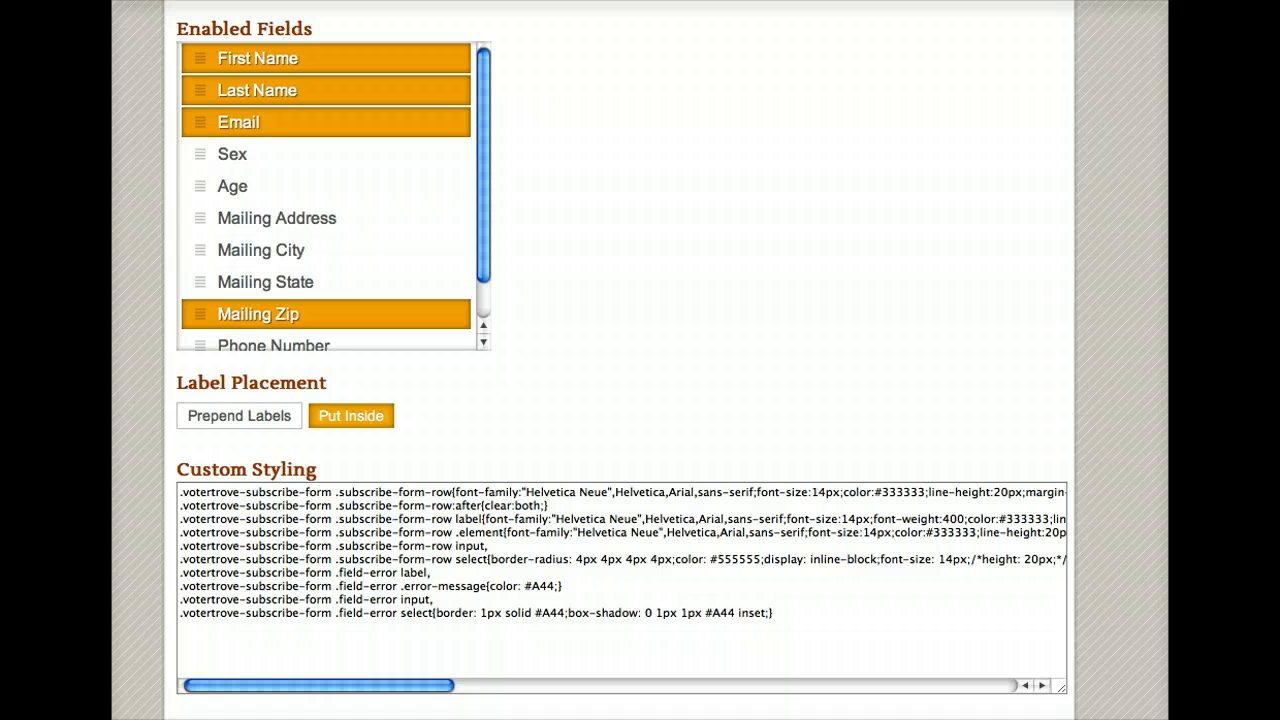
scroll(480, 580, down, 3)
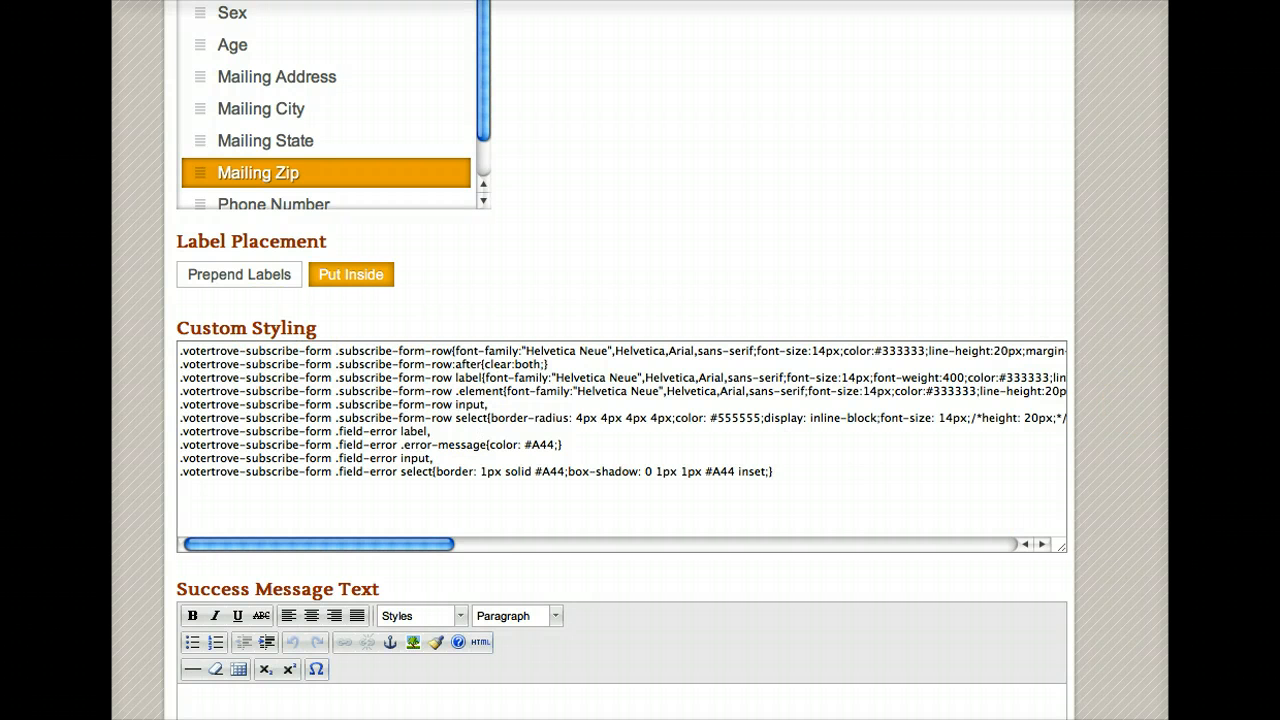
Step: Enter 'Thanks for signing our petition' as the form's Success Message Text
scroll(622, 400, down, 5)
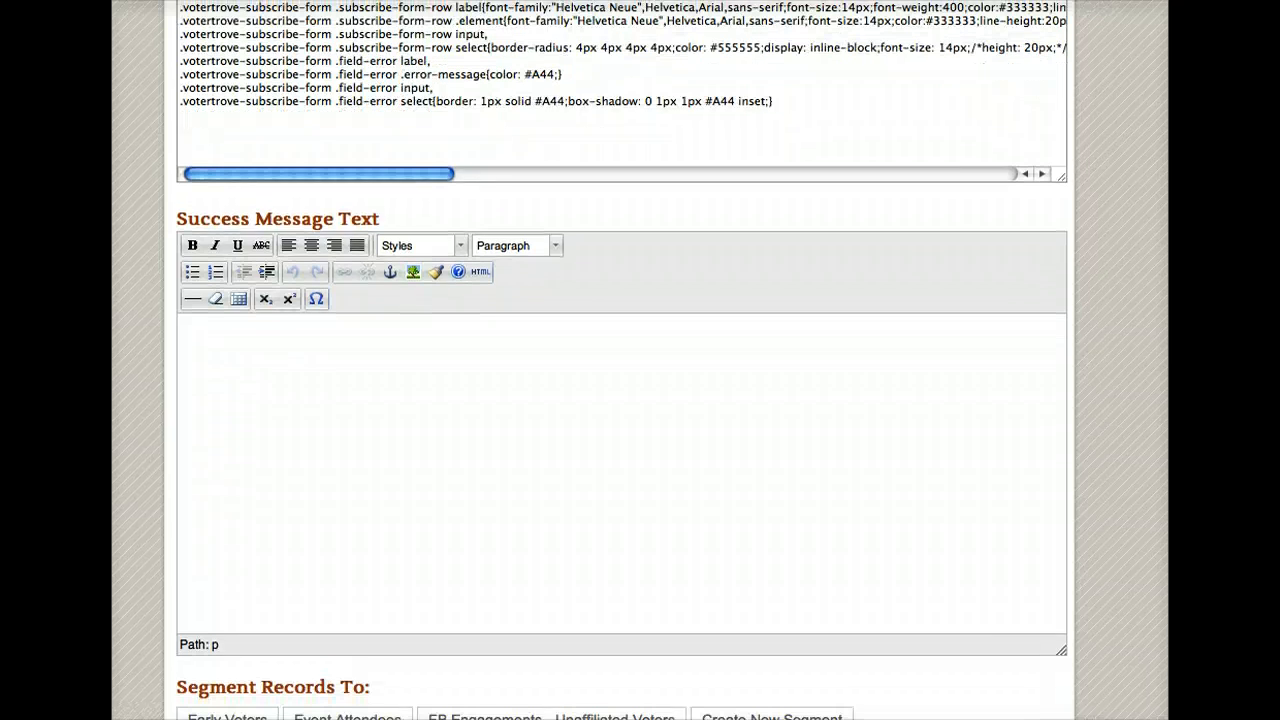
click(526, 432)
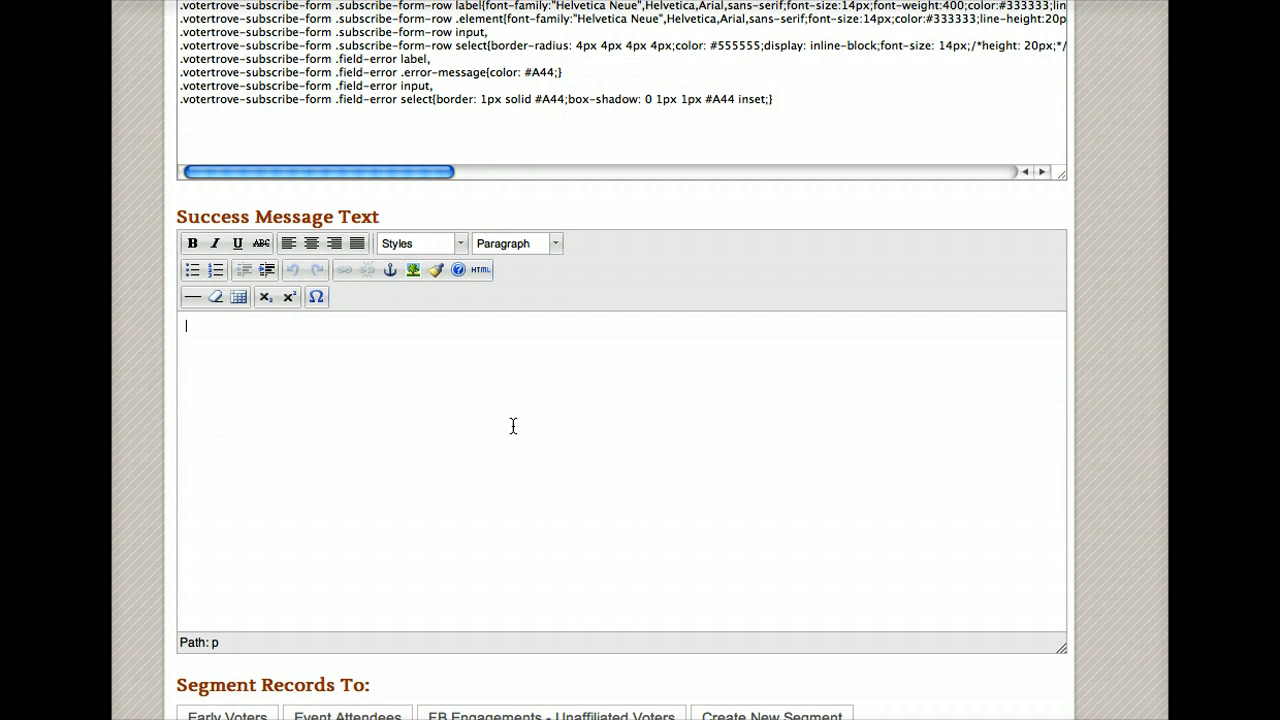
text(Thanks for signing our petition!)
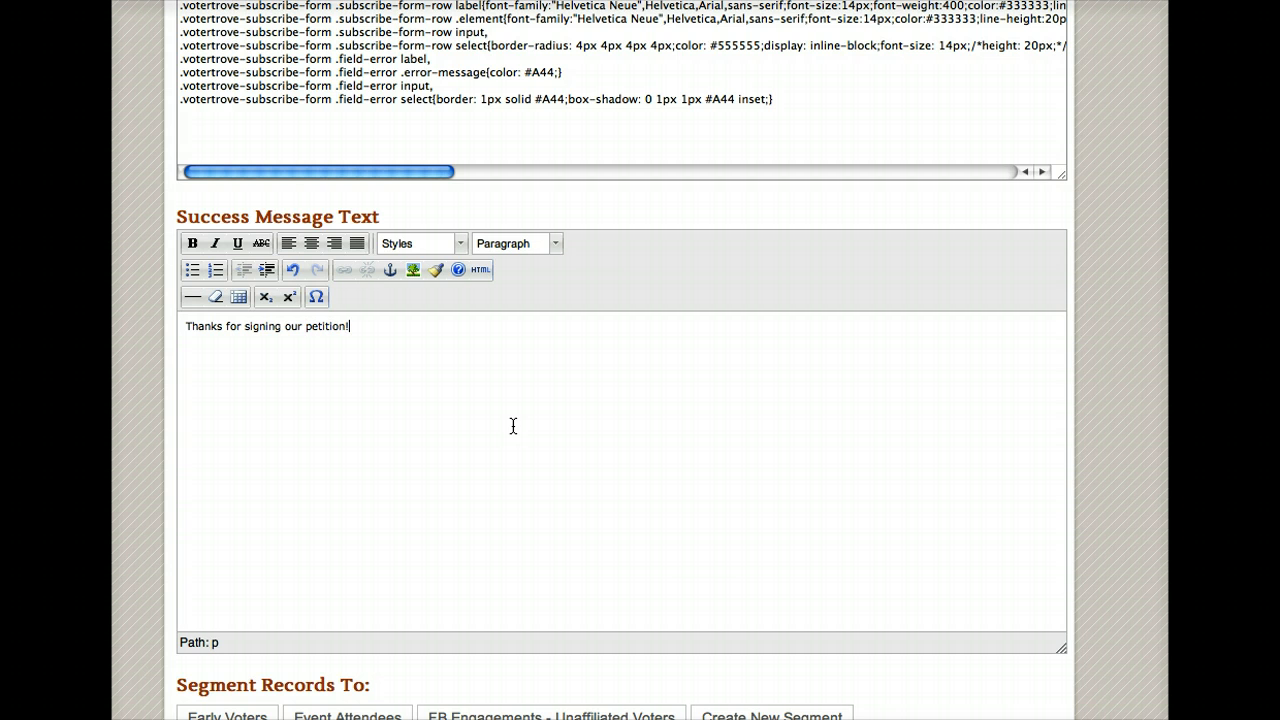
click(600, 526)
scroll(640, 360, down, 2)
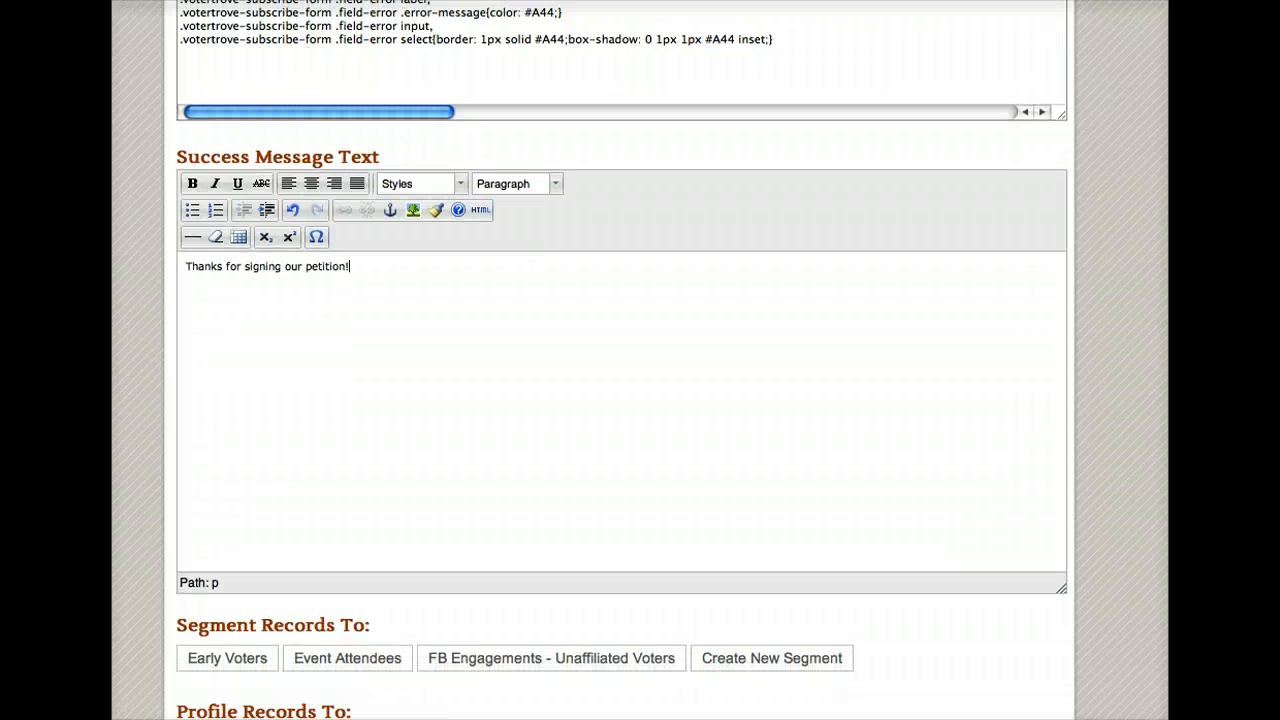
scroll(620, 360, down, 3)
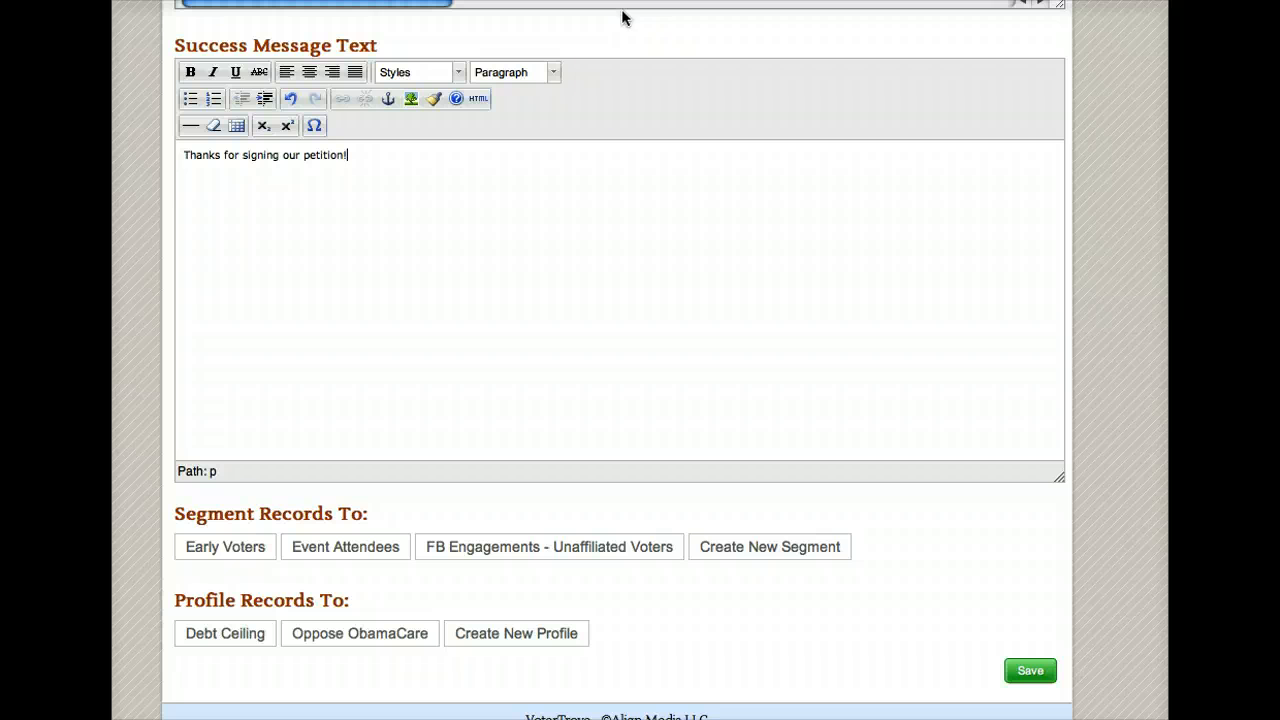
Step: Profile the form's records to Debt Ceiling and save the form
click(240, 640)
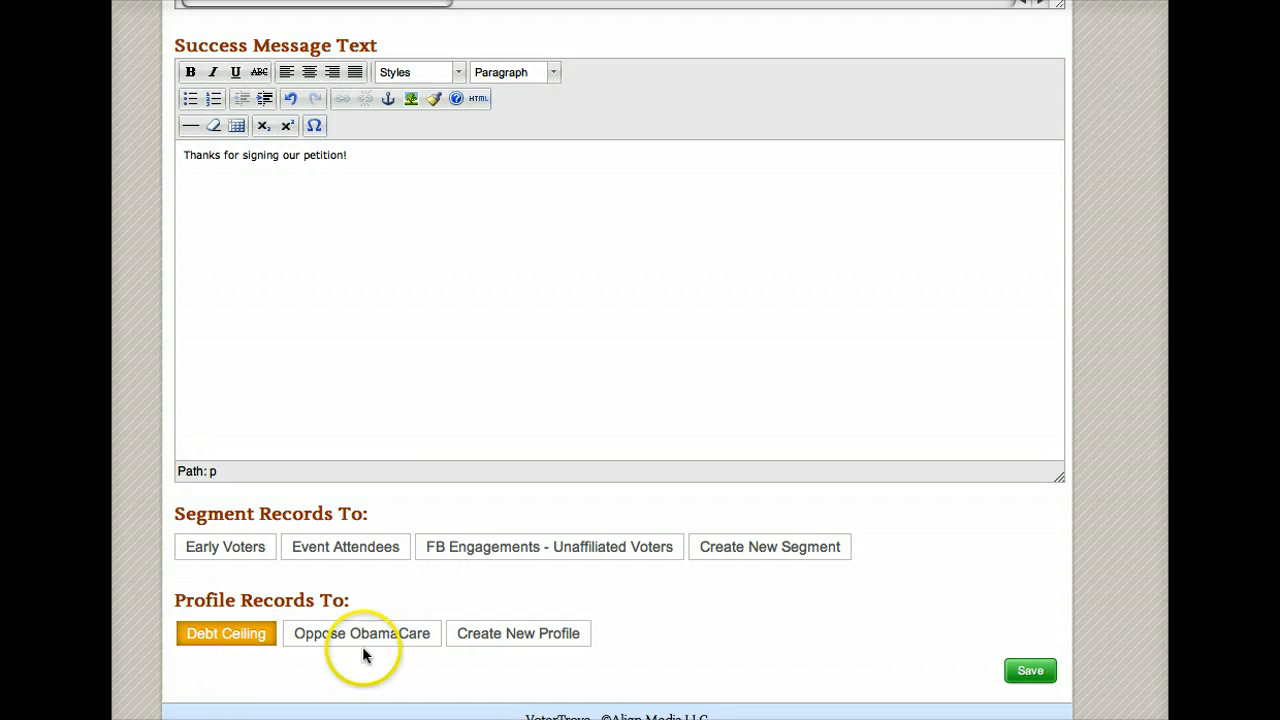
click(963, 604)
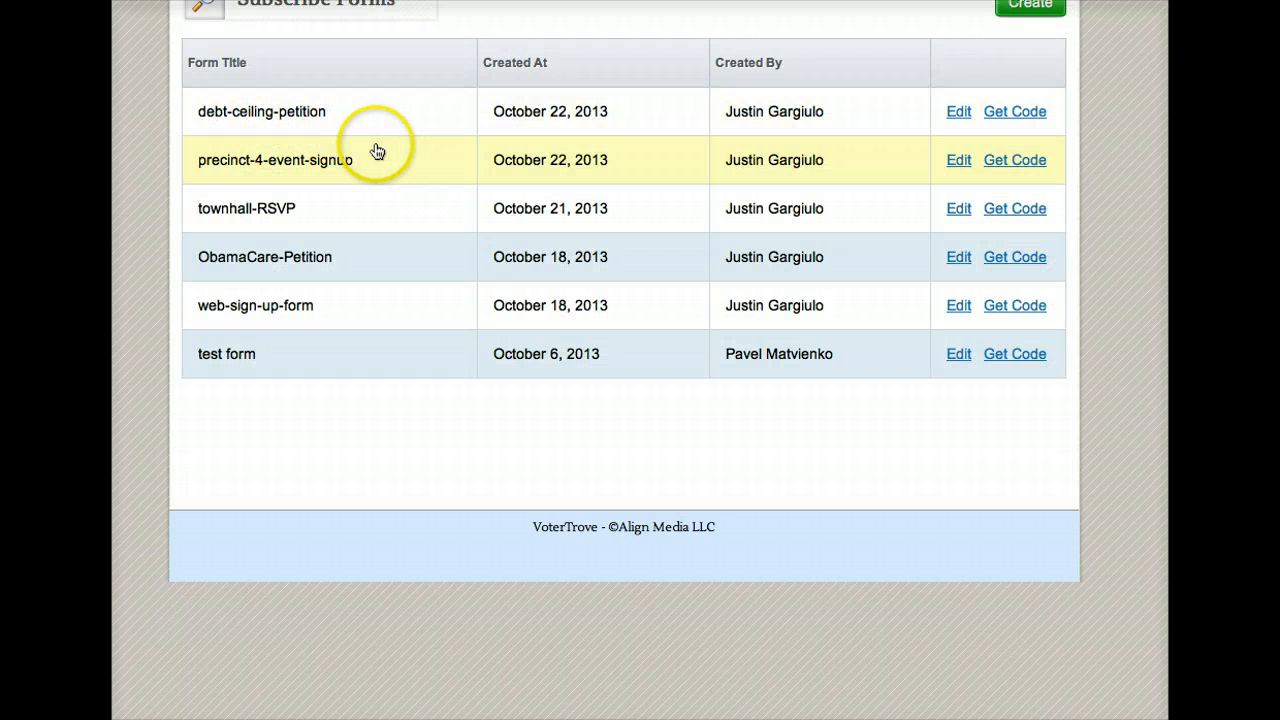
Step: Bring up the debt-ceiling-petition embed script, copy it, and close the popup
click(998, 115)
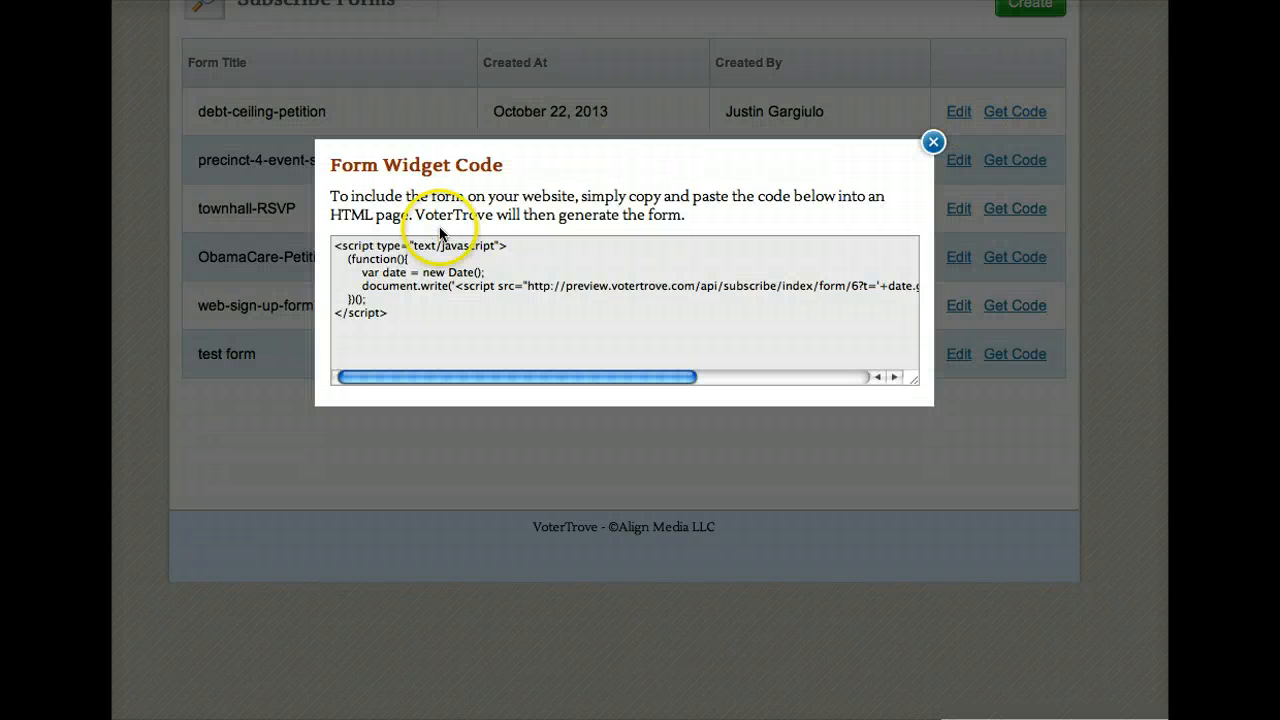
drag(405, 320, 326, 240)
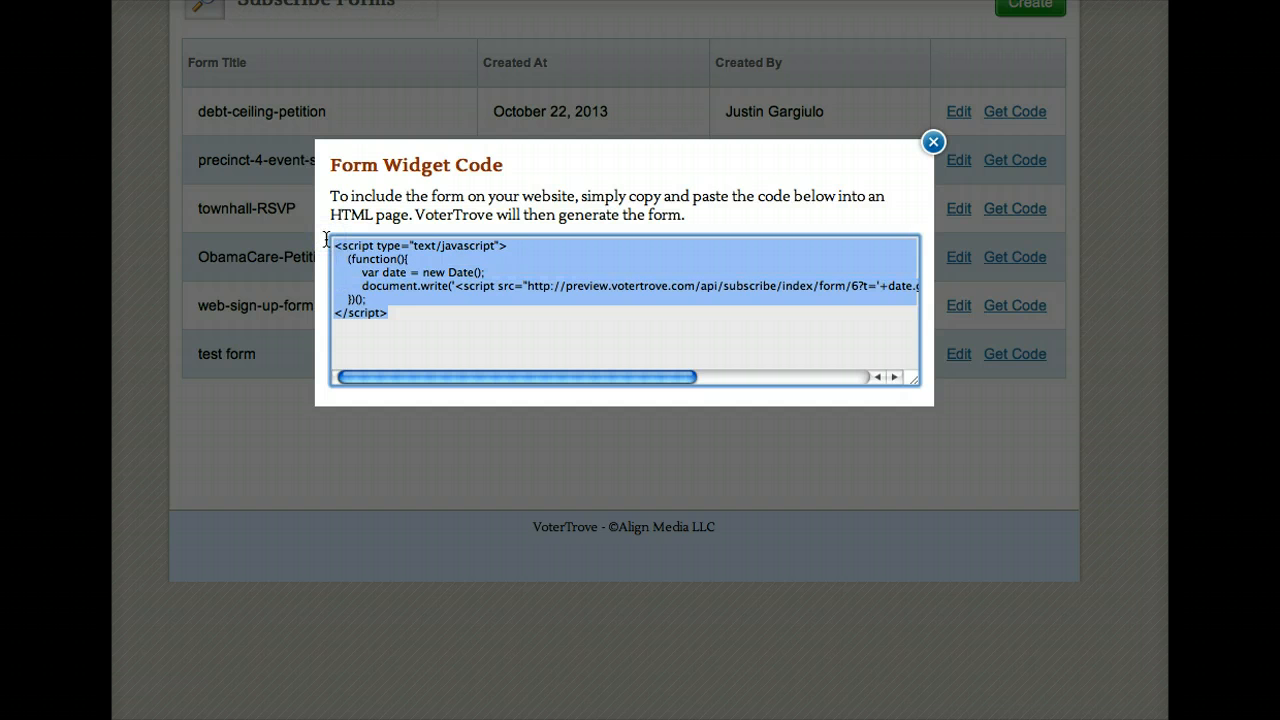
click(1019, 134)
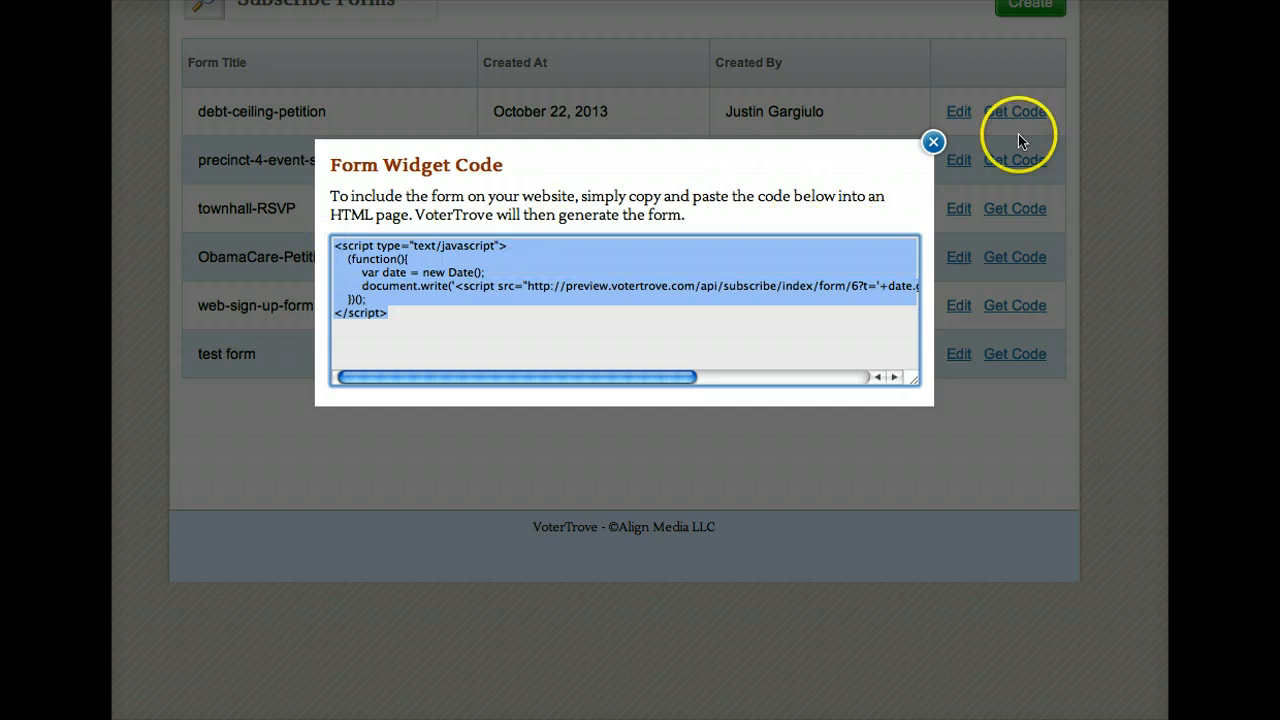
click(934, 141)
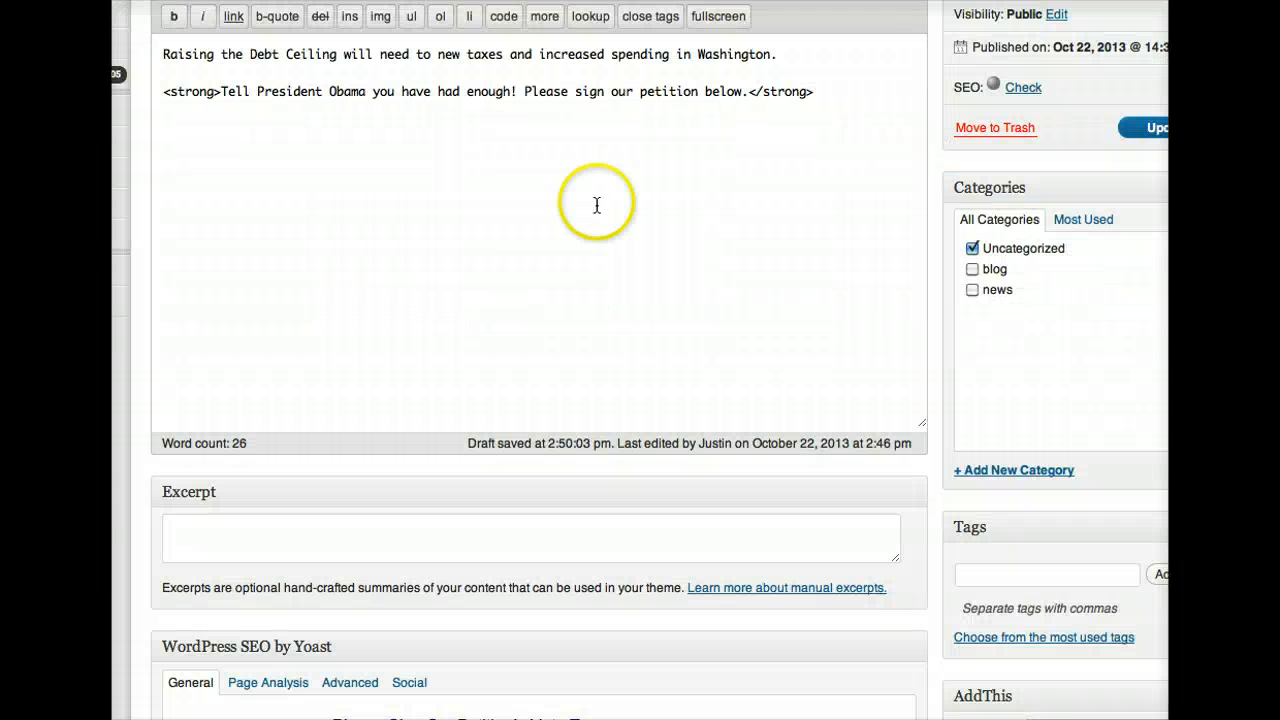
Step: Paste the embed script below the petition sentence, update the post, and view it live
click(702, 162)
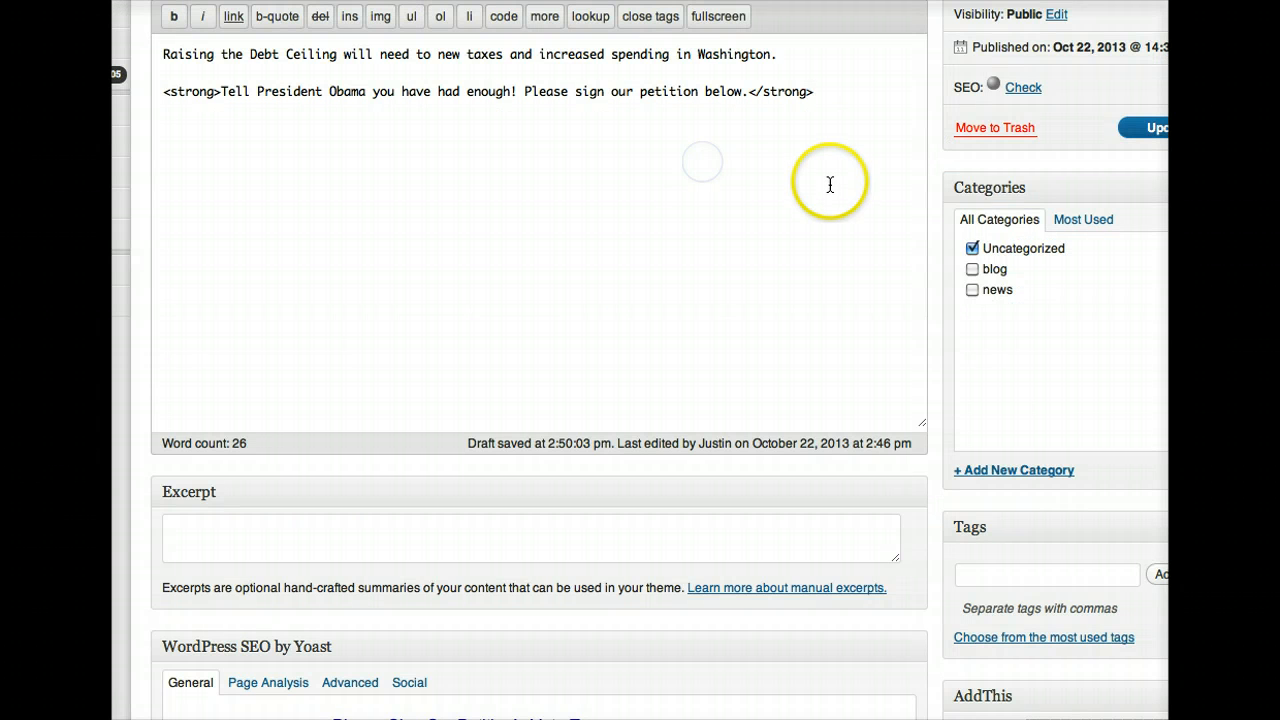
key(Return)
key(Return)
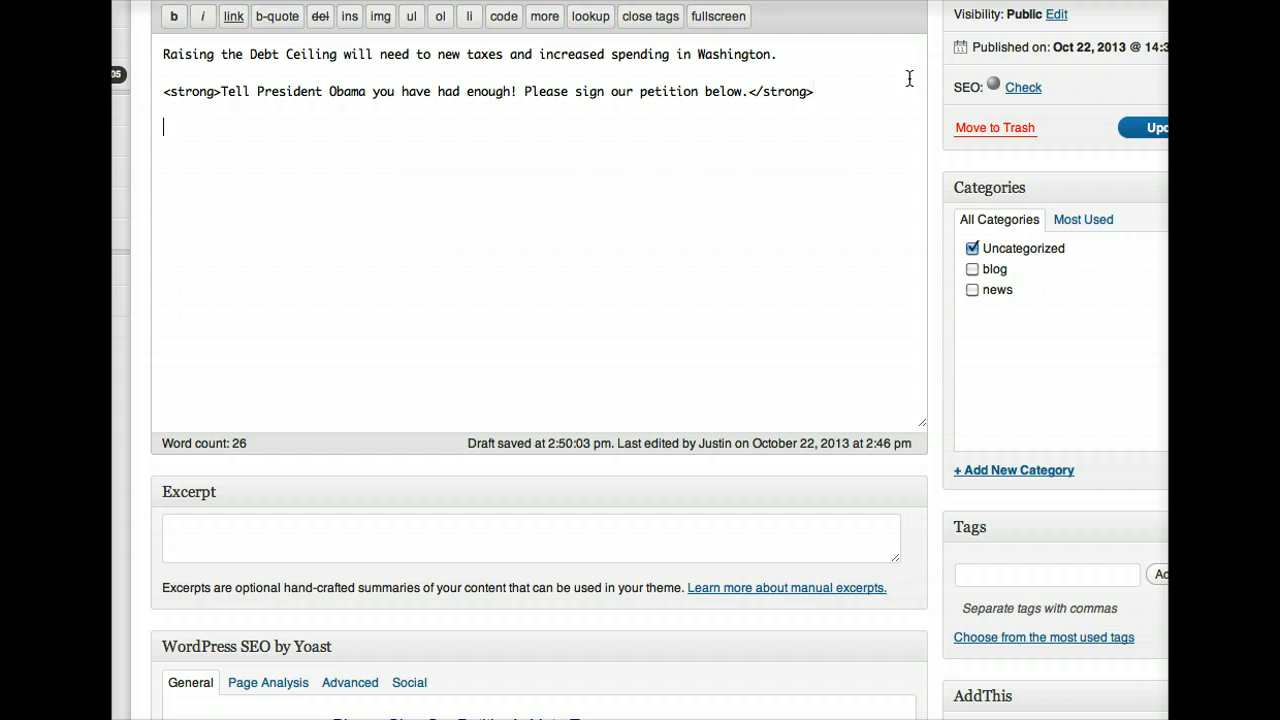
text(<script type="text/javascript">     (function(){         var date = new Date();         document.write('<script src="http://preview.votertrove.com/api/subscribe/index/form/6?t='+date.getTime()+'" type="text/javascript"><'+'/script>');     })(); </script>)
click(769, 167)
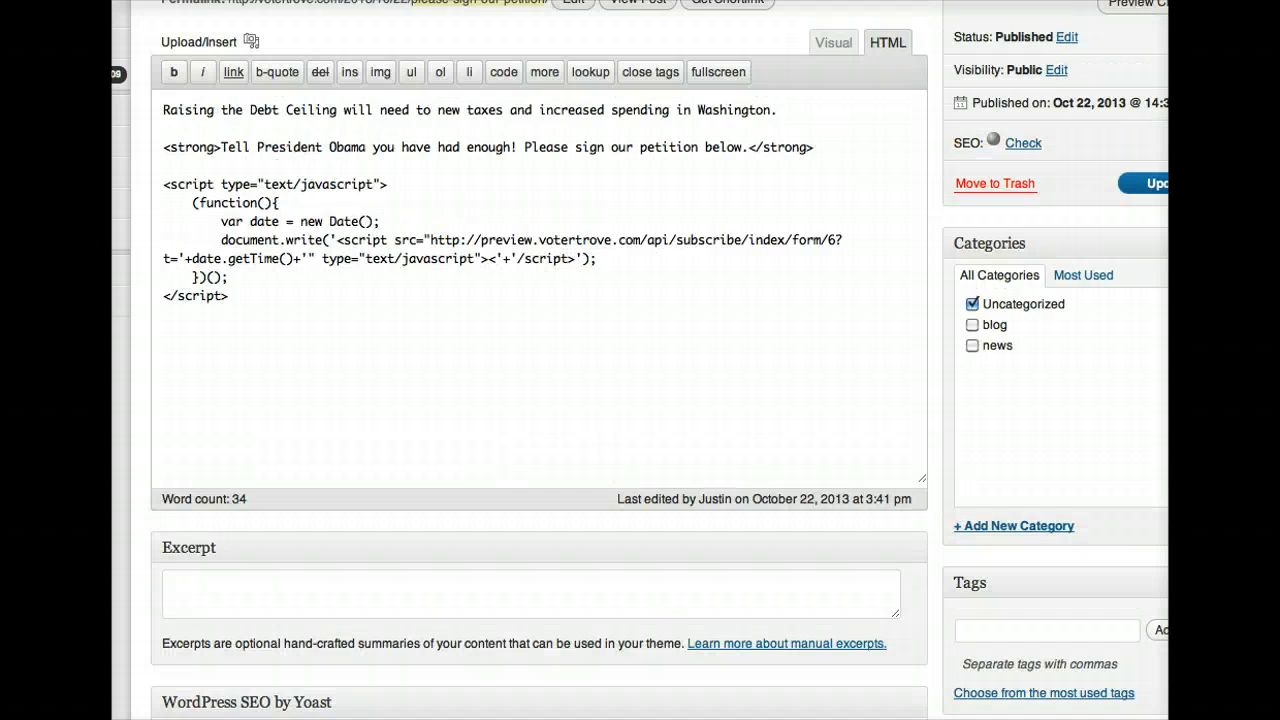
click(652, 9)
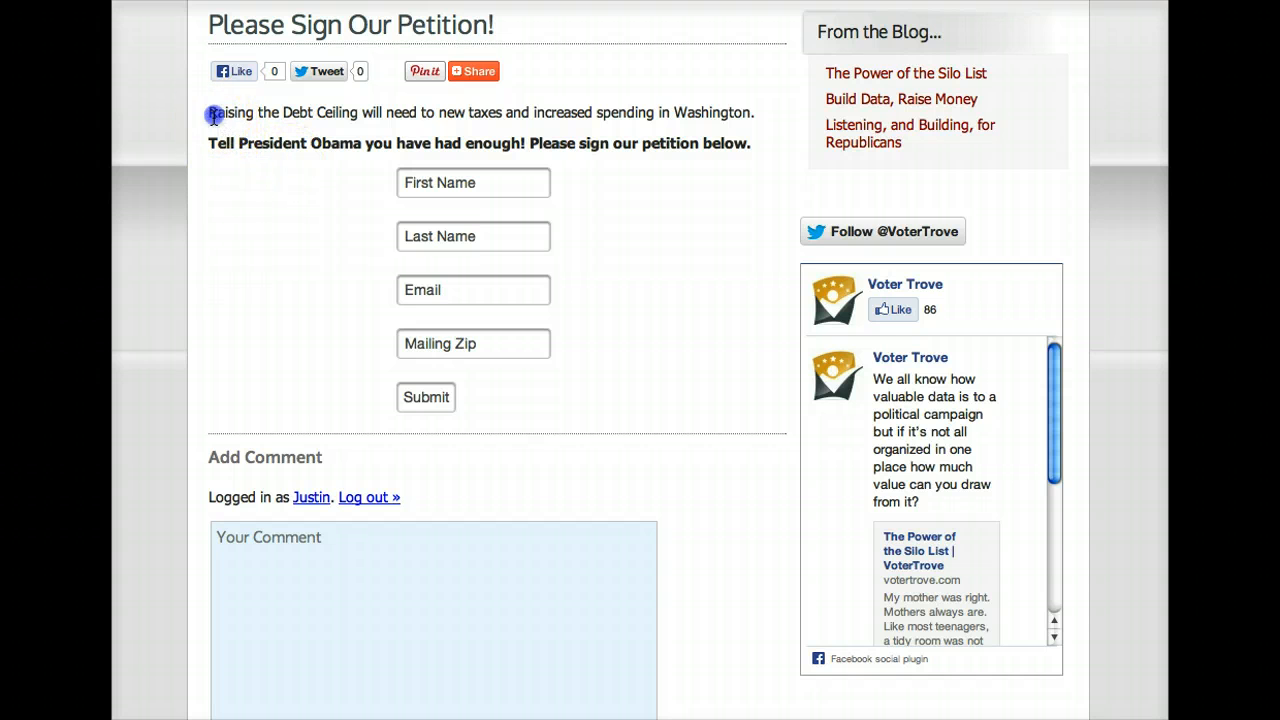
Step: Enter the test signer's first and last name in the live petition form
drag(214, 112, 515, 114)
click(505, 186)
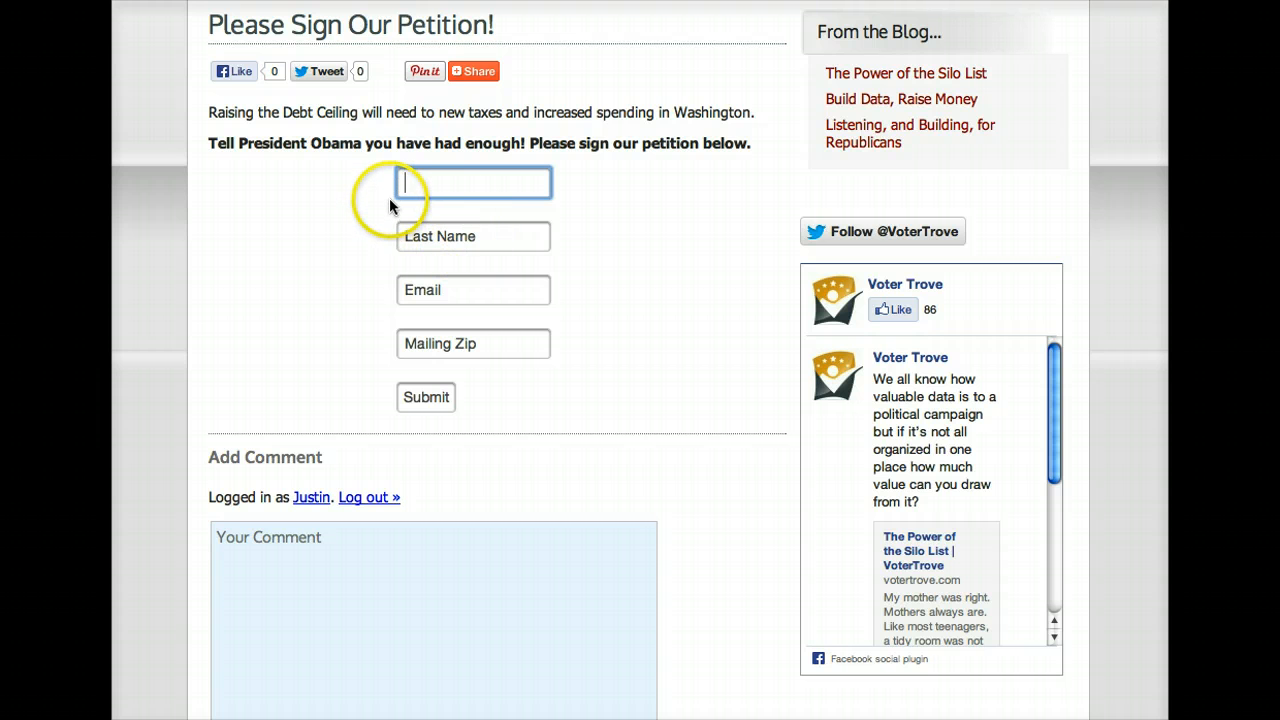
click(420, 237)
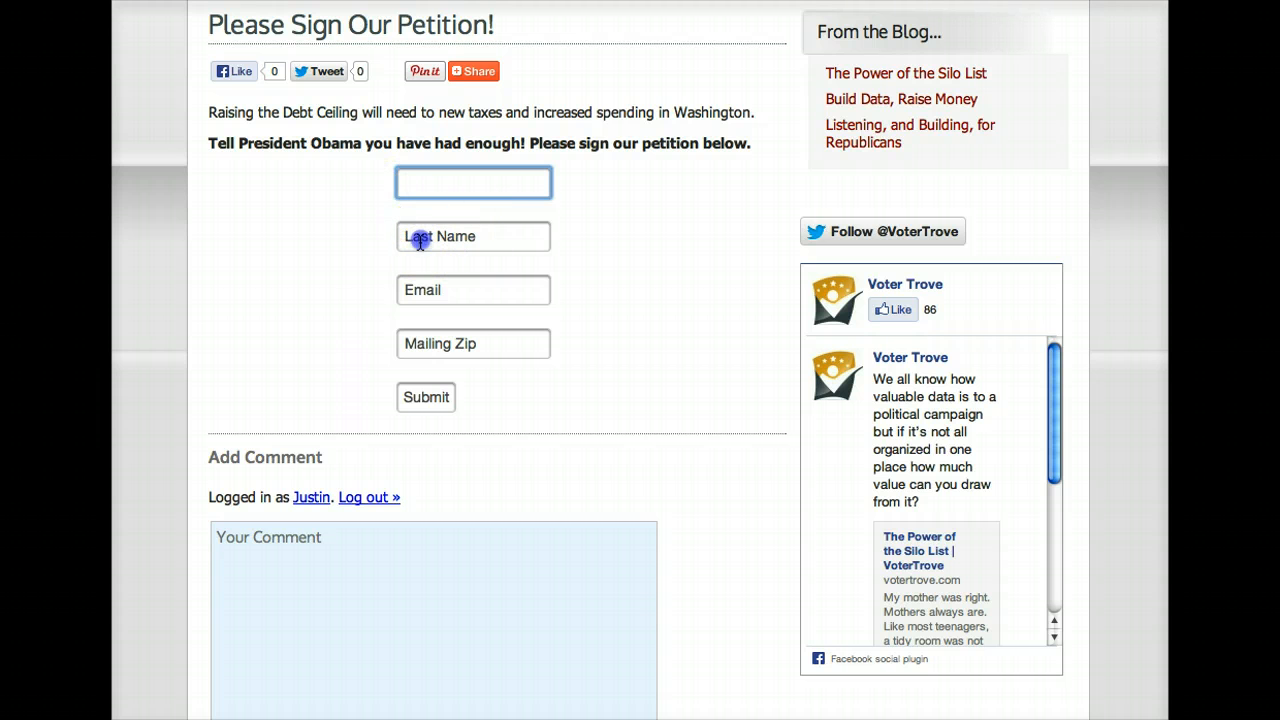
click(439, 183)
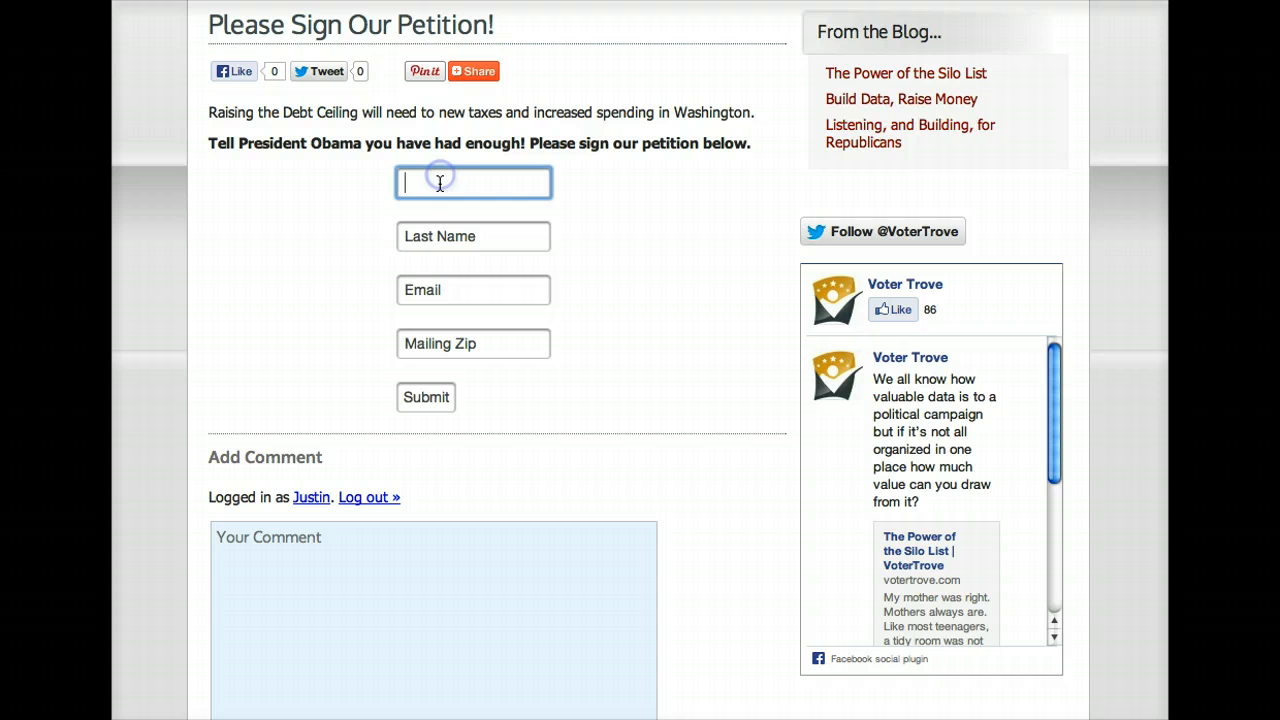
click(544, 232)
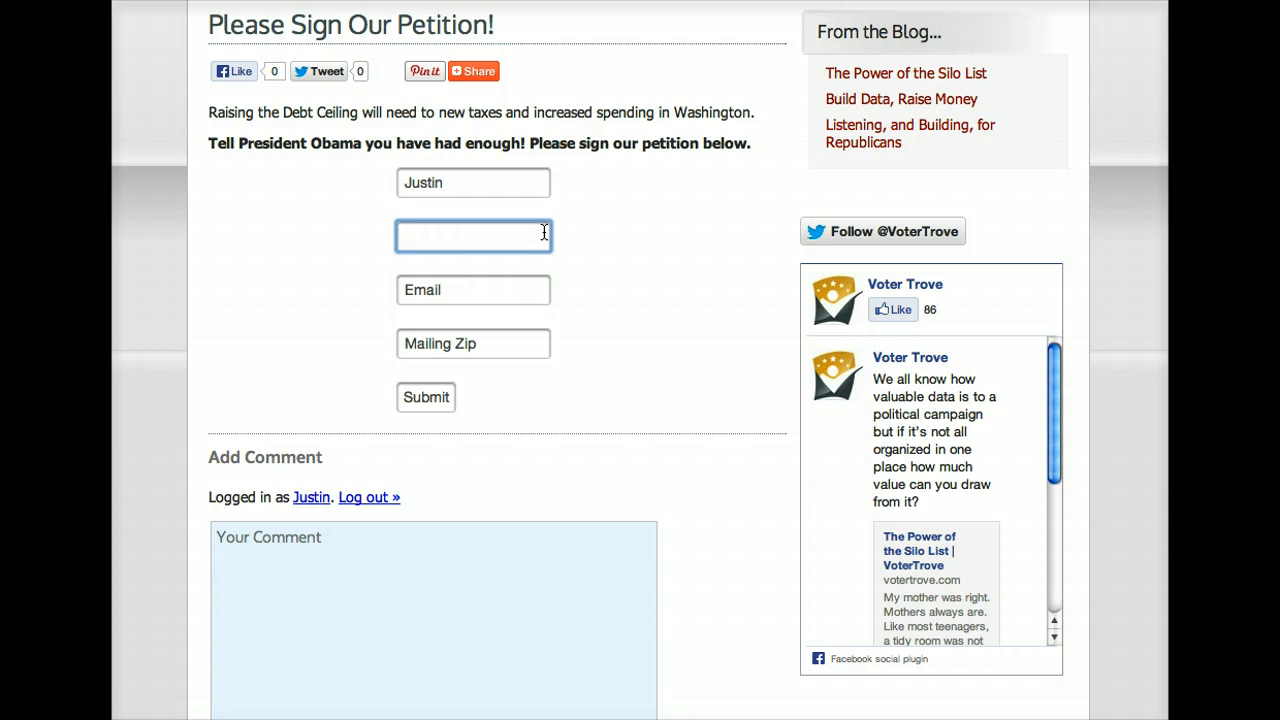
Step: Fill in the signer's email and mailing zip, then submit to get the thank-you confirmation
key(Tab)
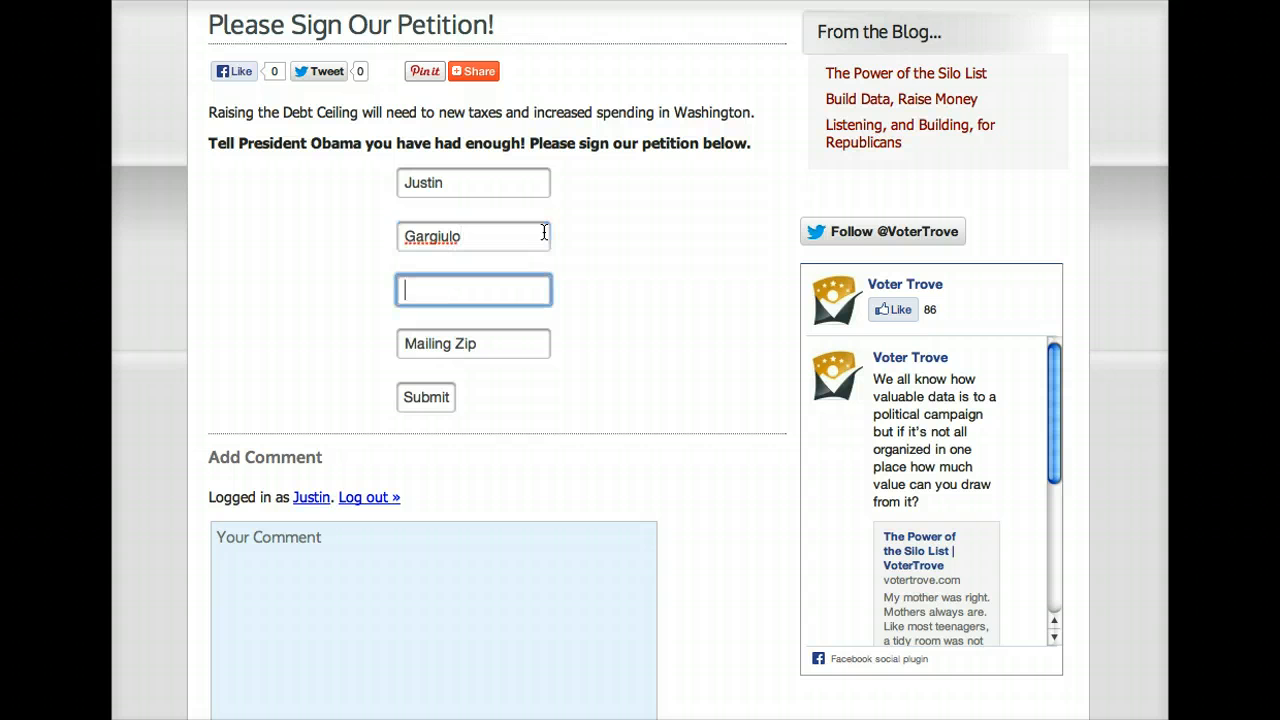
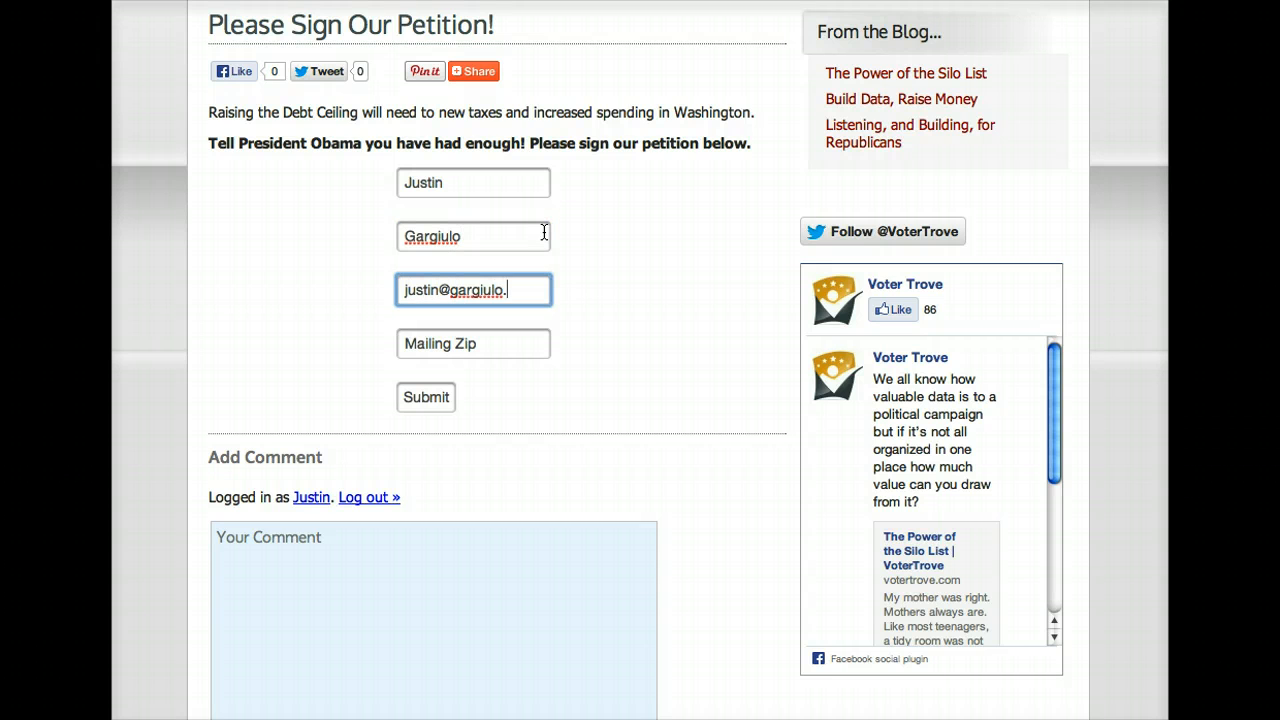
text(com)
key(Tab)
text(787)
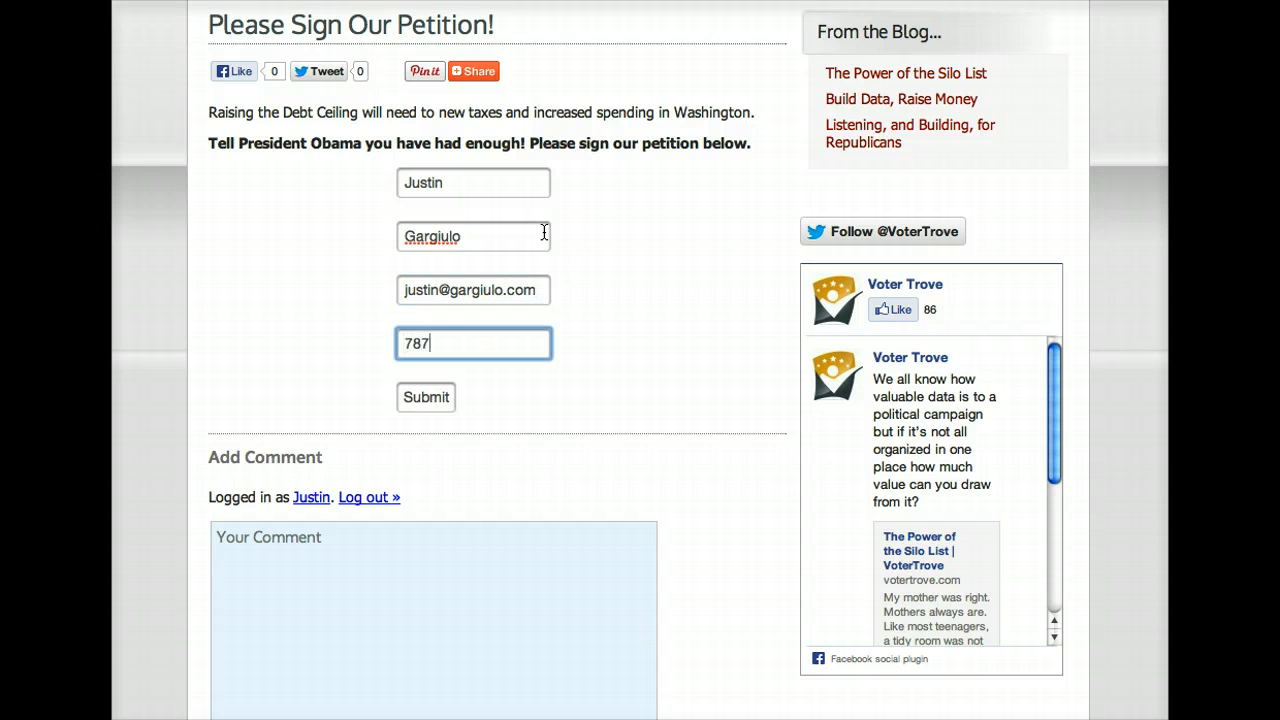
text(32)
click(694, 234)
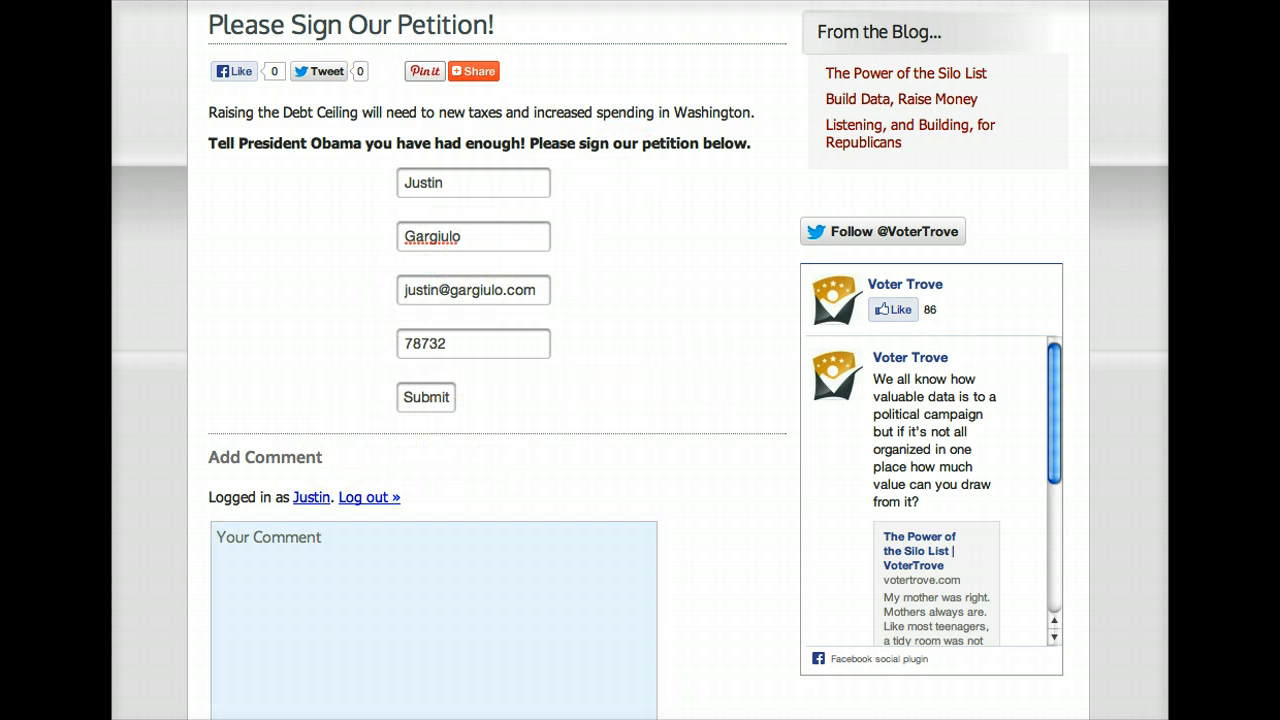
click(424, 398)
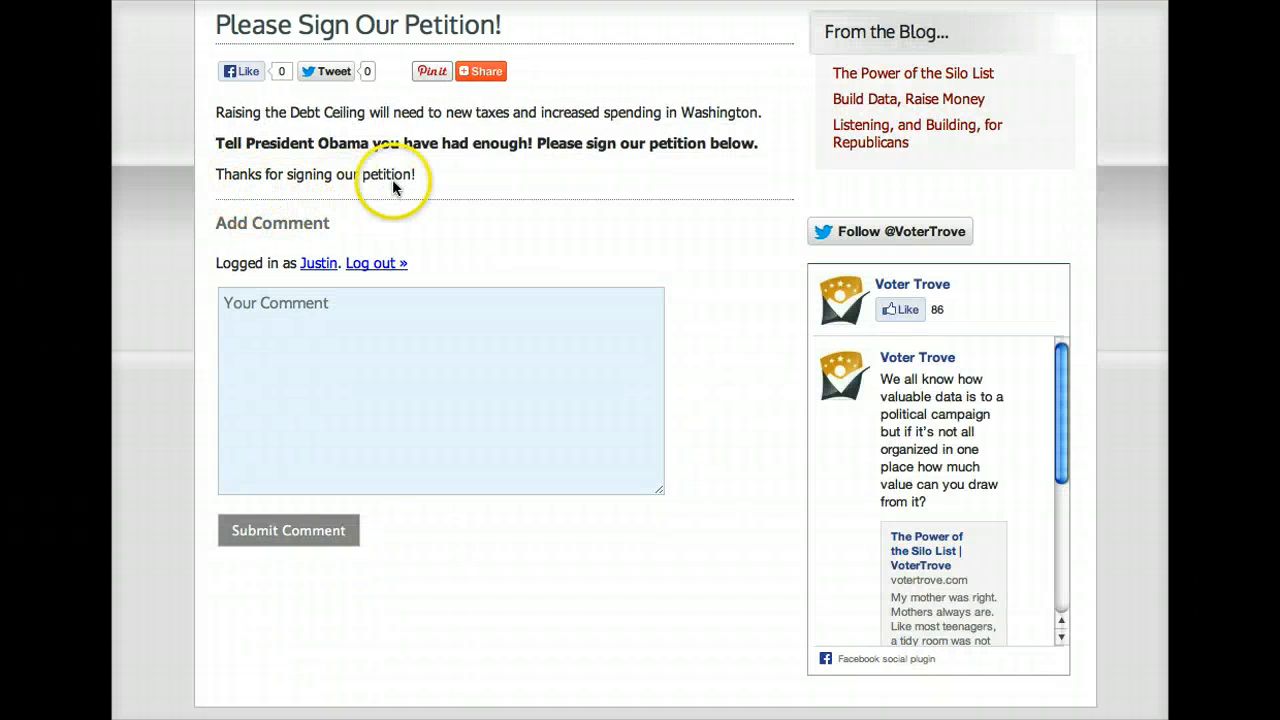
triple_click(219, 175)
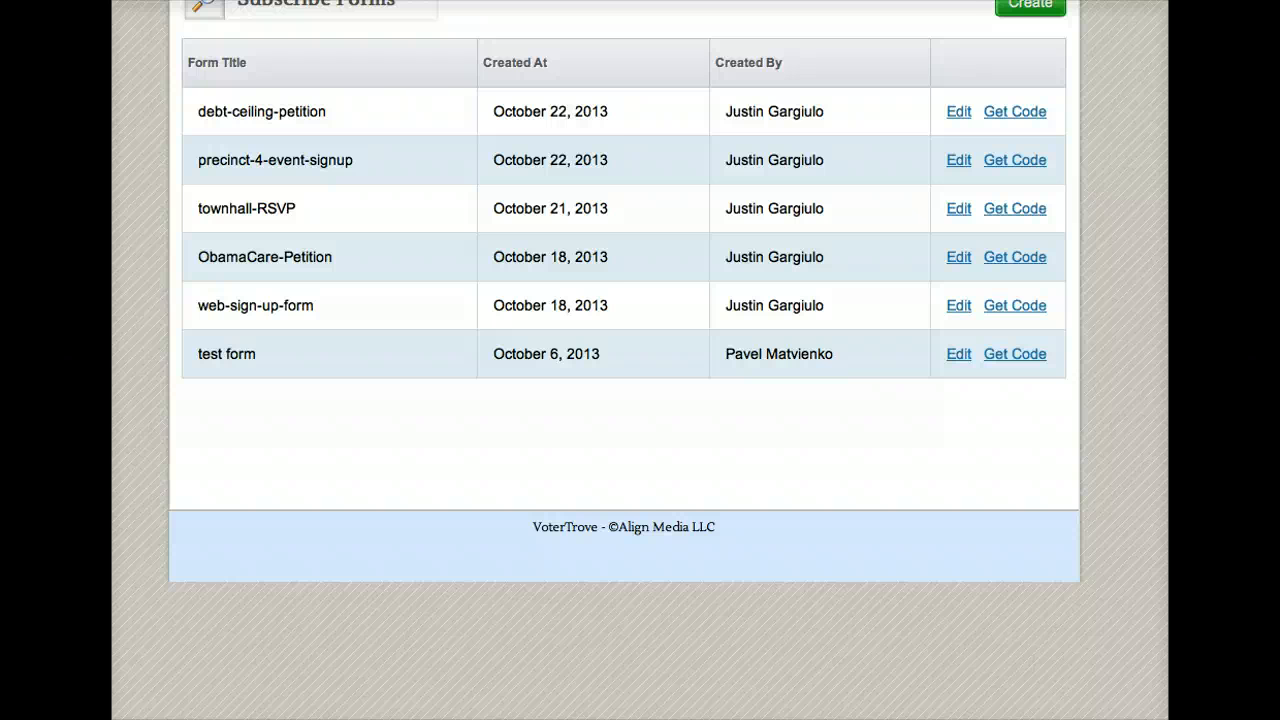
Step: From Lists > Silo Lists, view the (Form) debt-ceiling-petition list's single signer record
scroll(237, 267, up, 3)
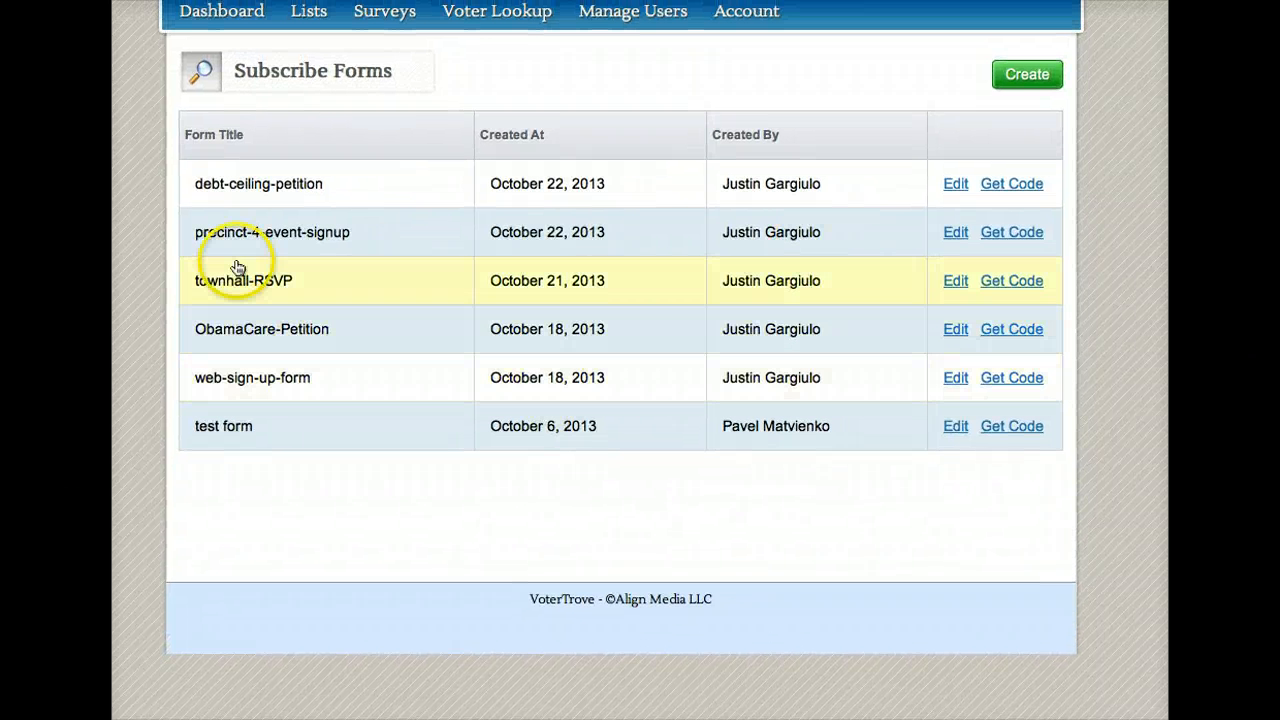
click(320, 14)
click(336, 155)
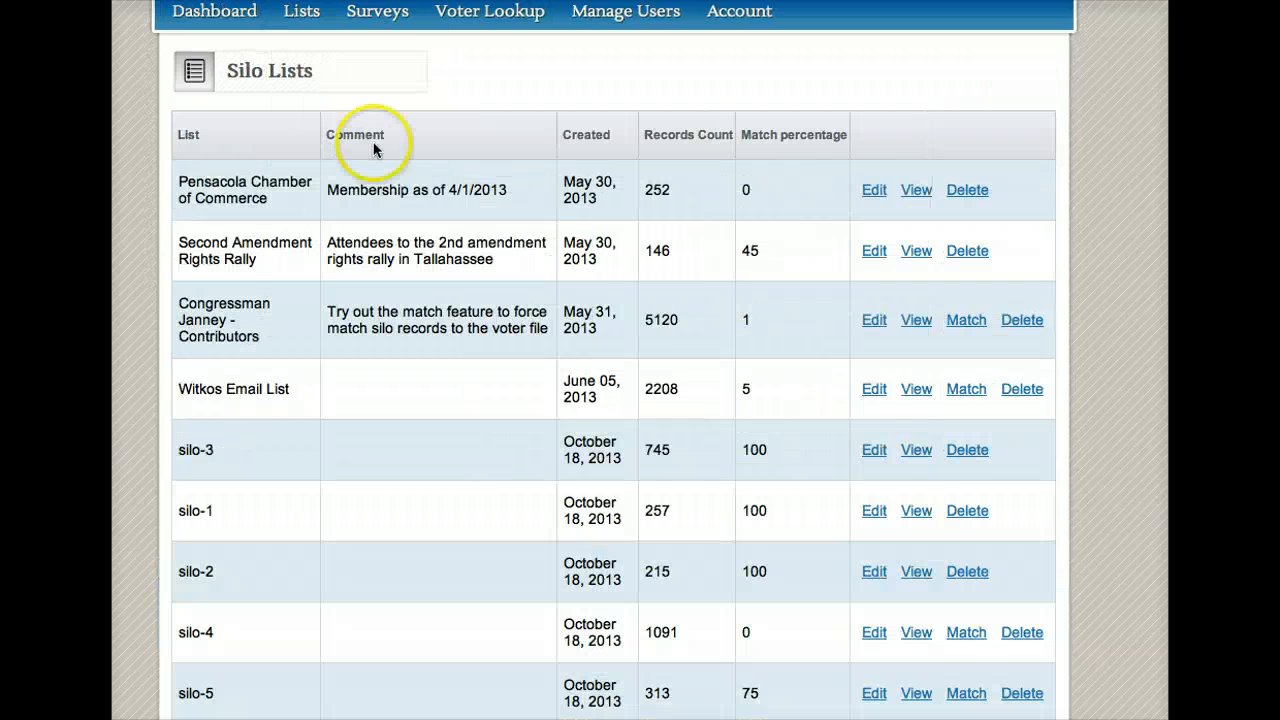
scroll(613, 400, down, 3)
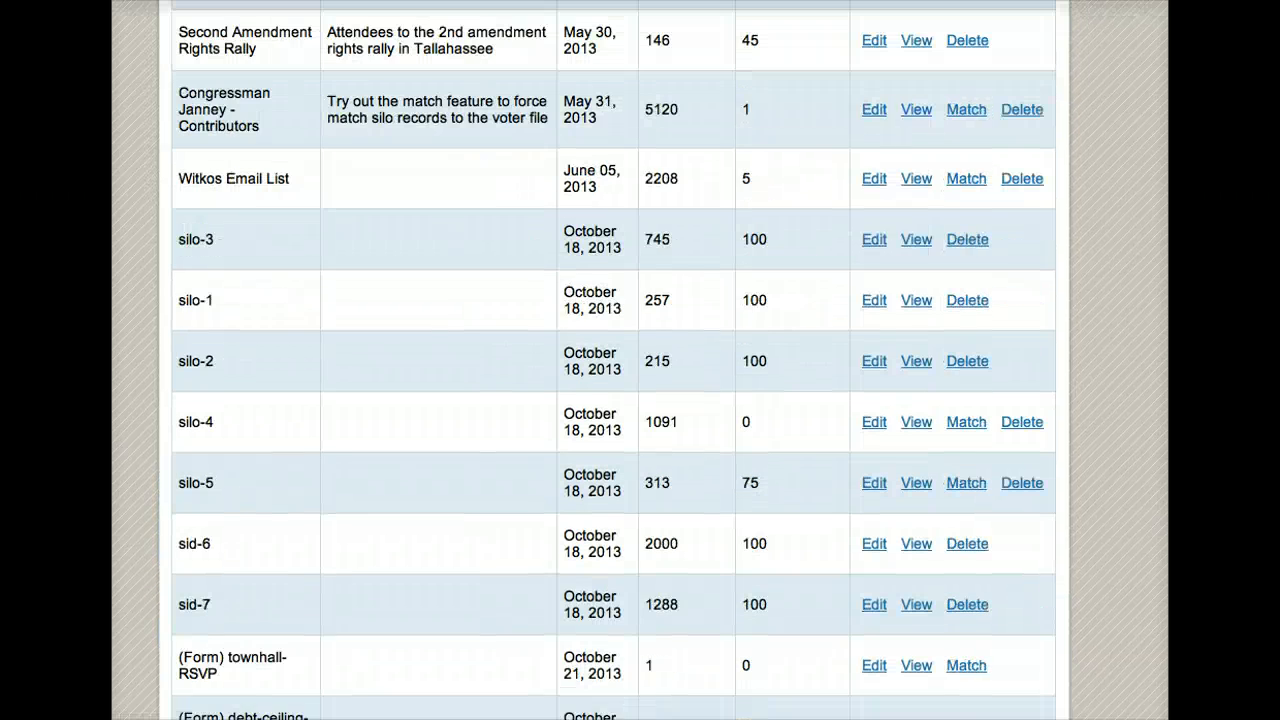
scroll(613, 360, down, 1)
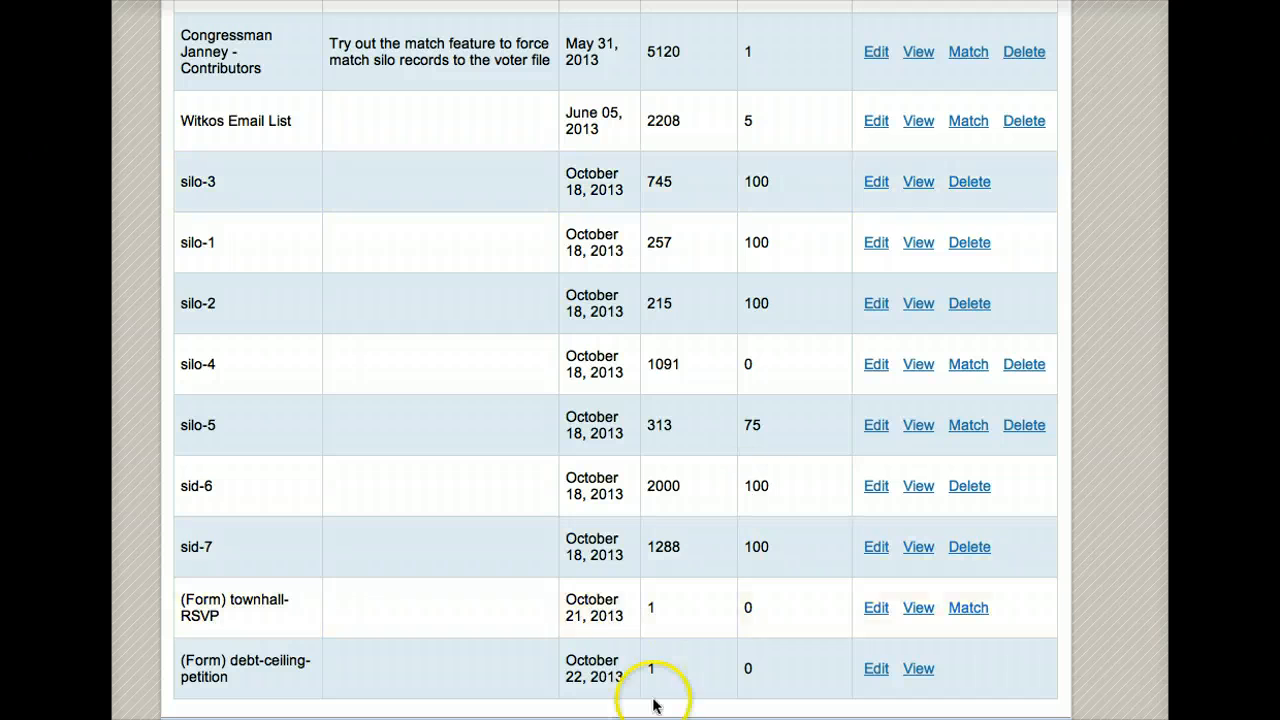
click(918, 670)
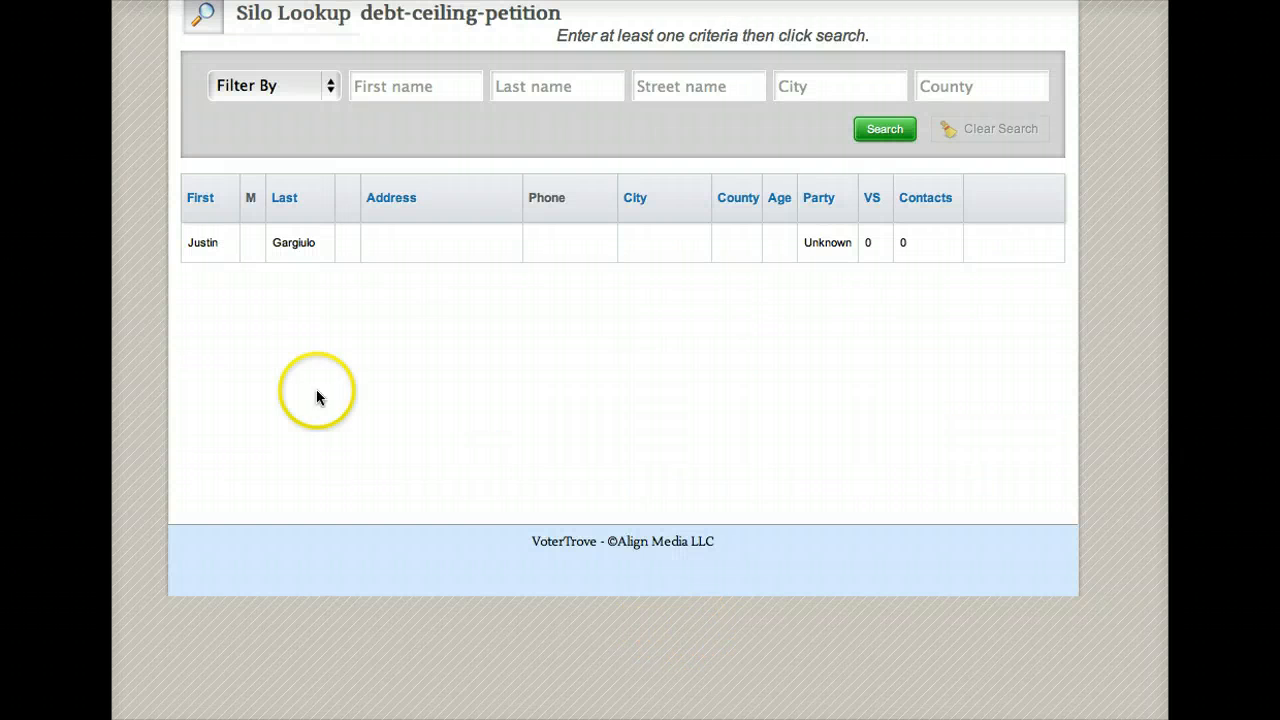
click(552, 251)
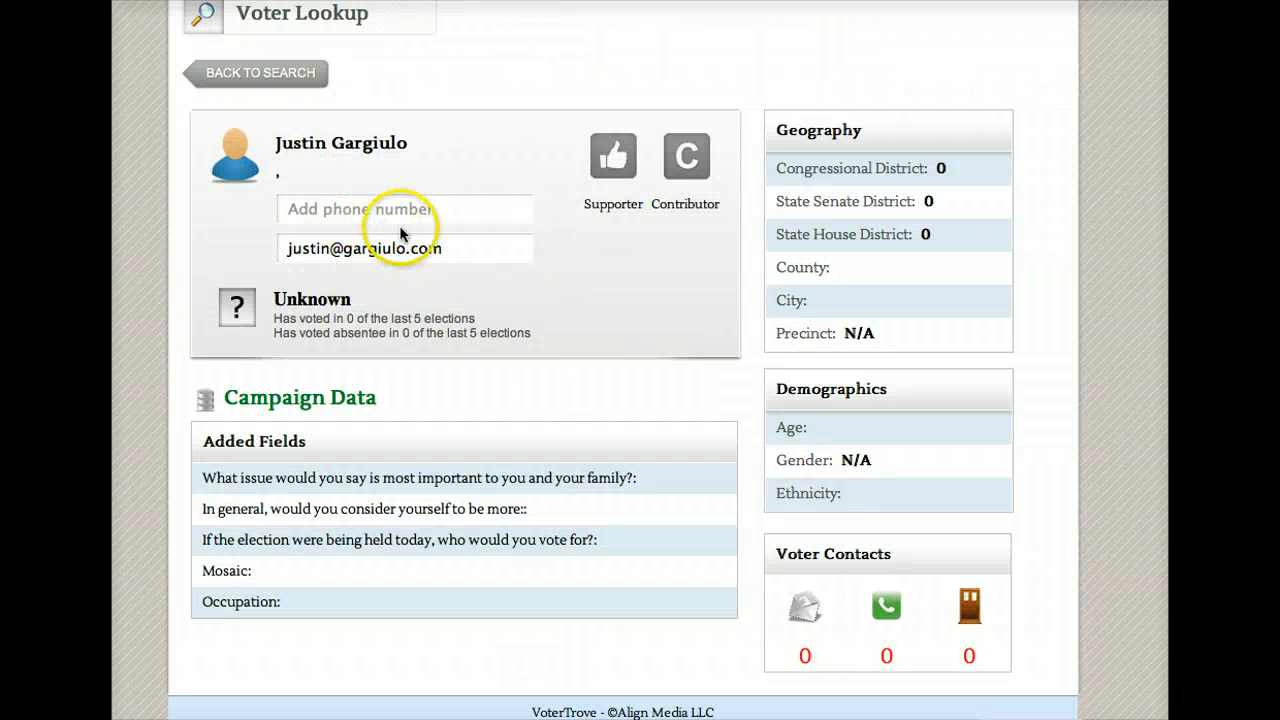
click(275, 78)
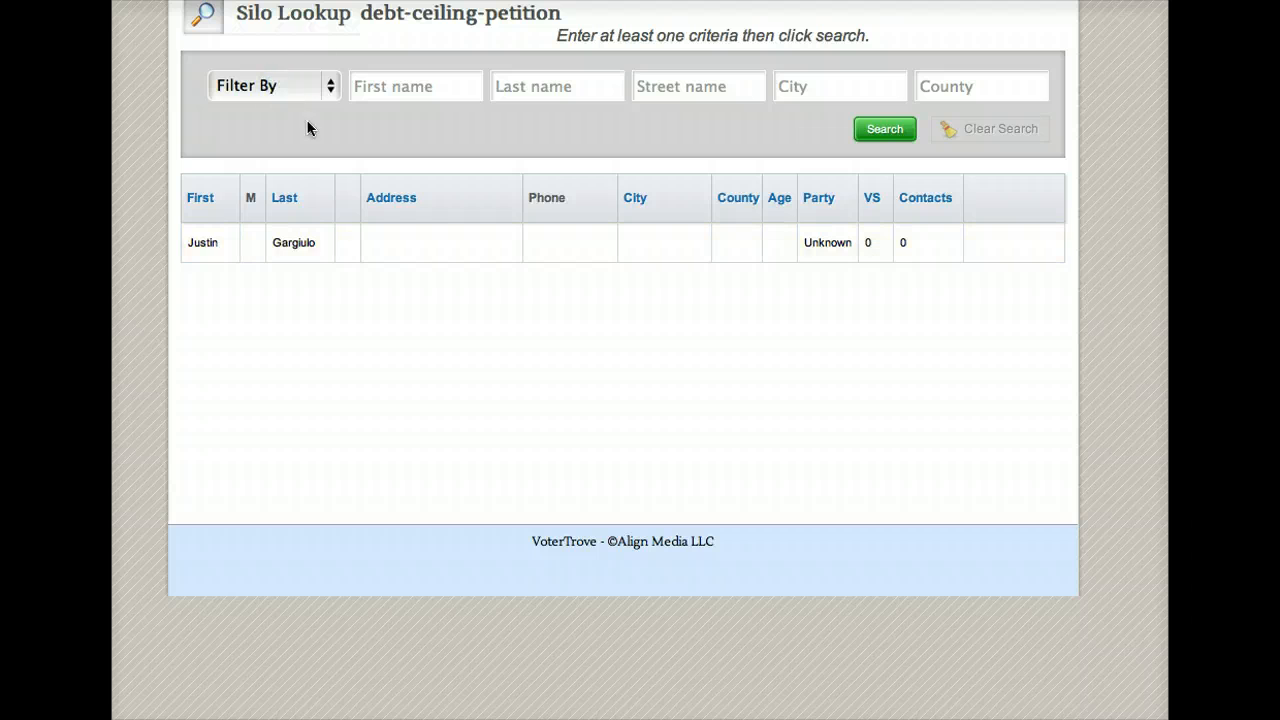
mouse_move(300, 8)
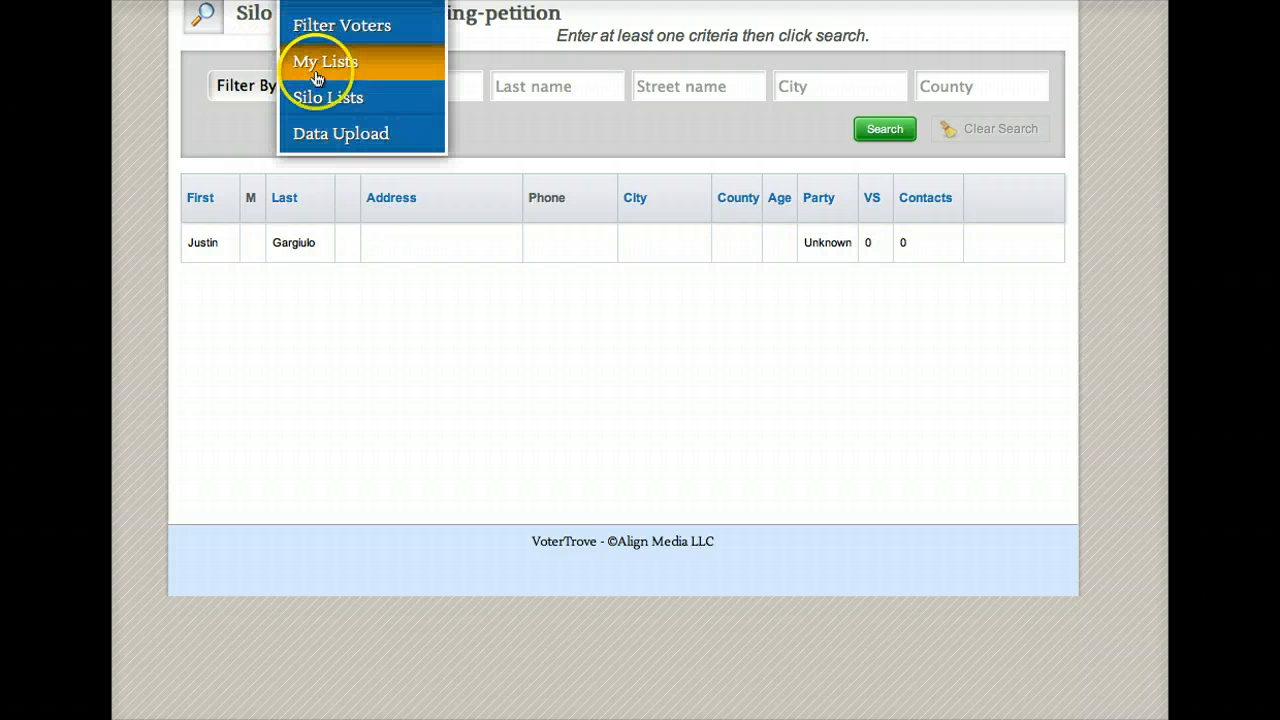
Step: Return to the Silo Lists overview and find the (Form) townhall-RSVP and debt-ceiling-petition lists
click(320, 90)
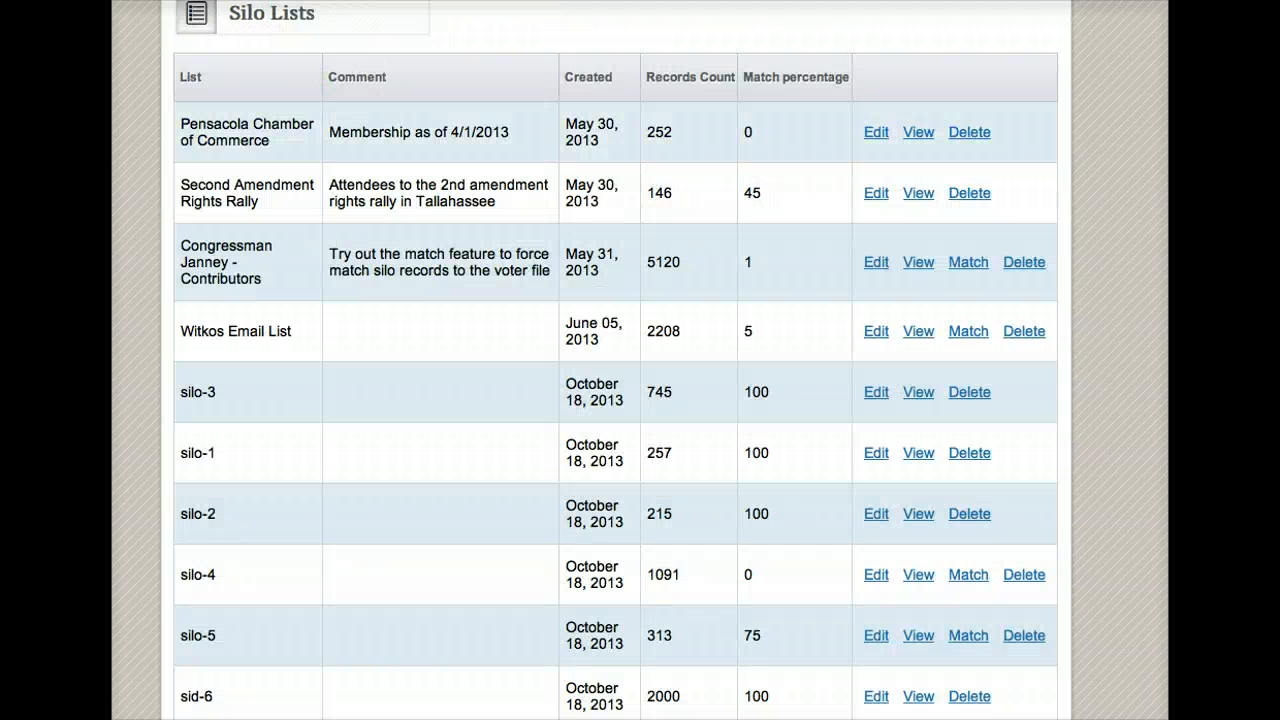
scroll(1060, 335, down, 5)
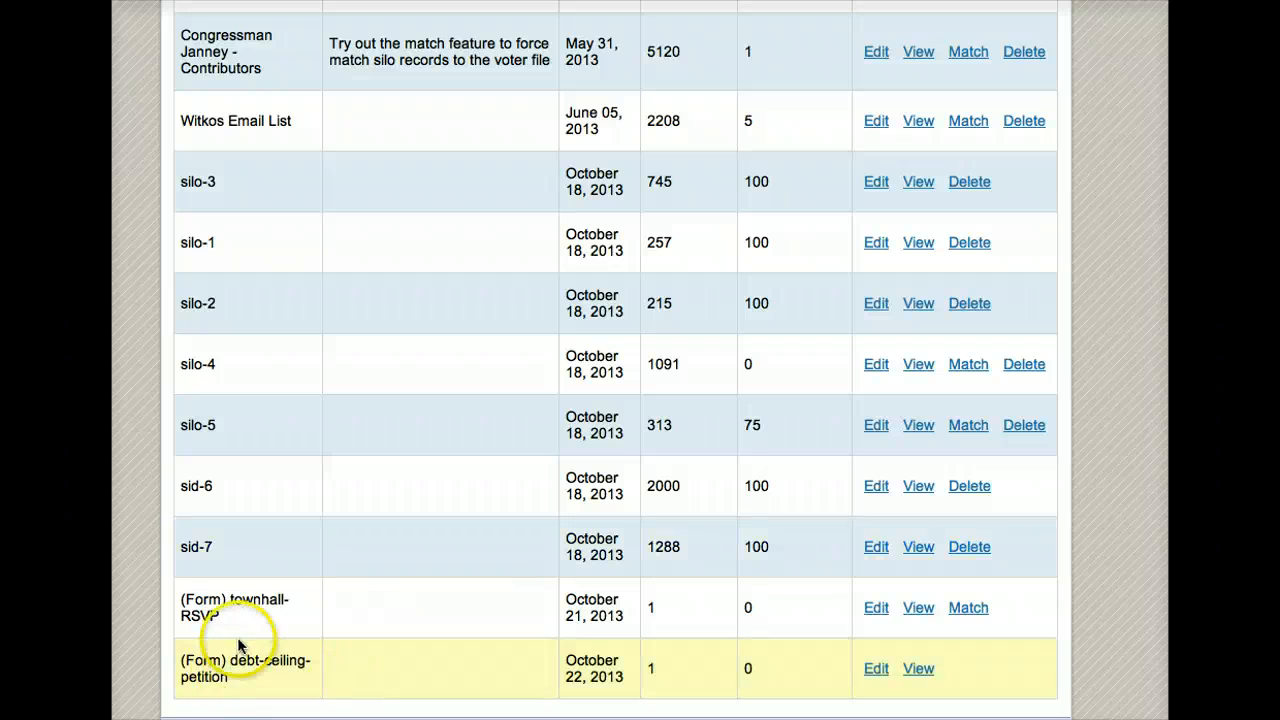
drag(222, 615, 187, 605)
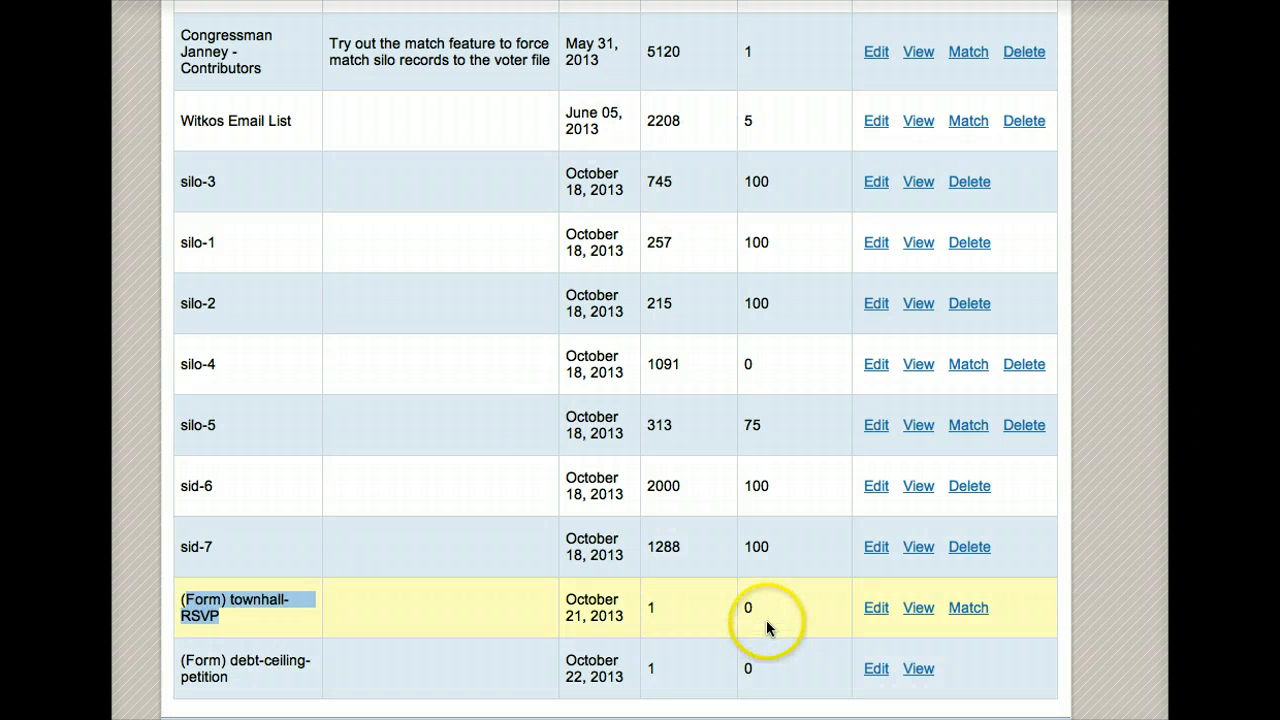
Step: Individually match the unmatched townhall-RSVP record by accepting its suggested voter-file candidate
click(965, 612)
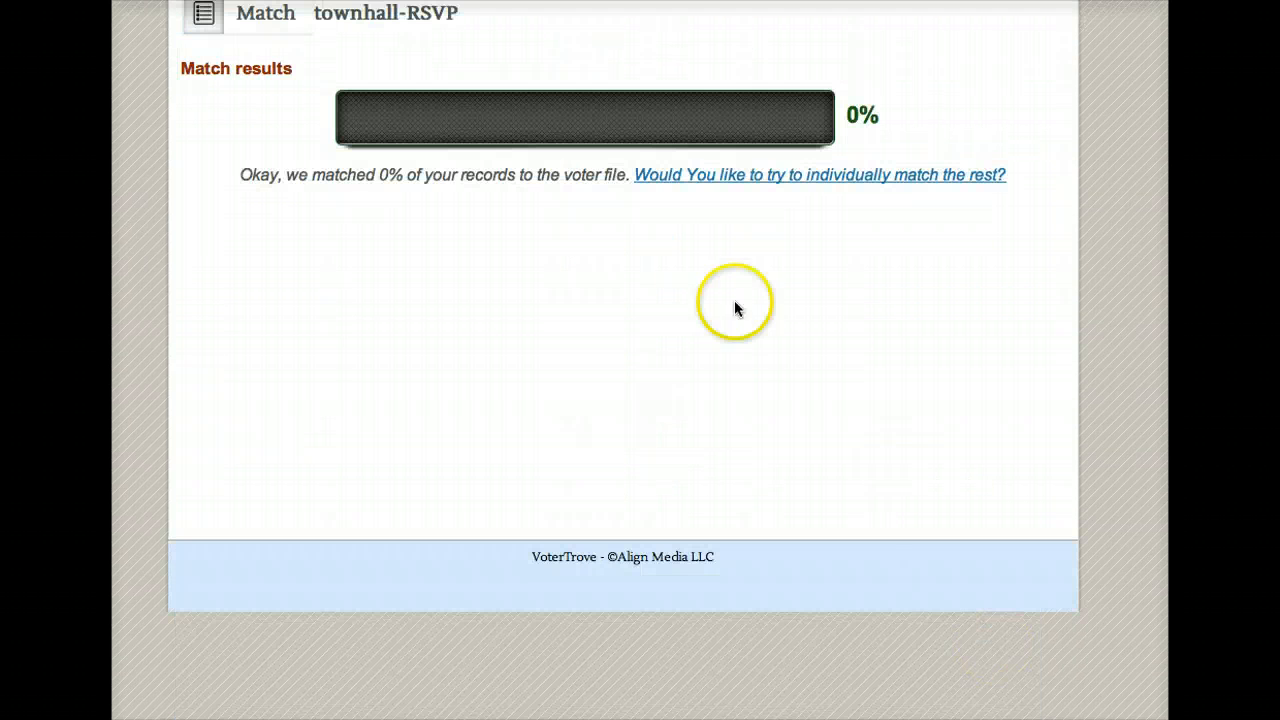
click(692, 180)
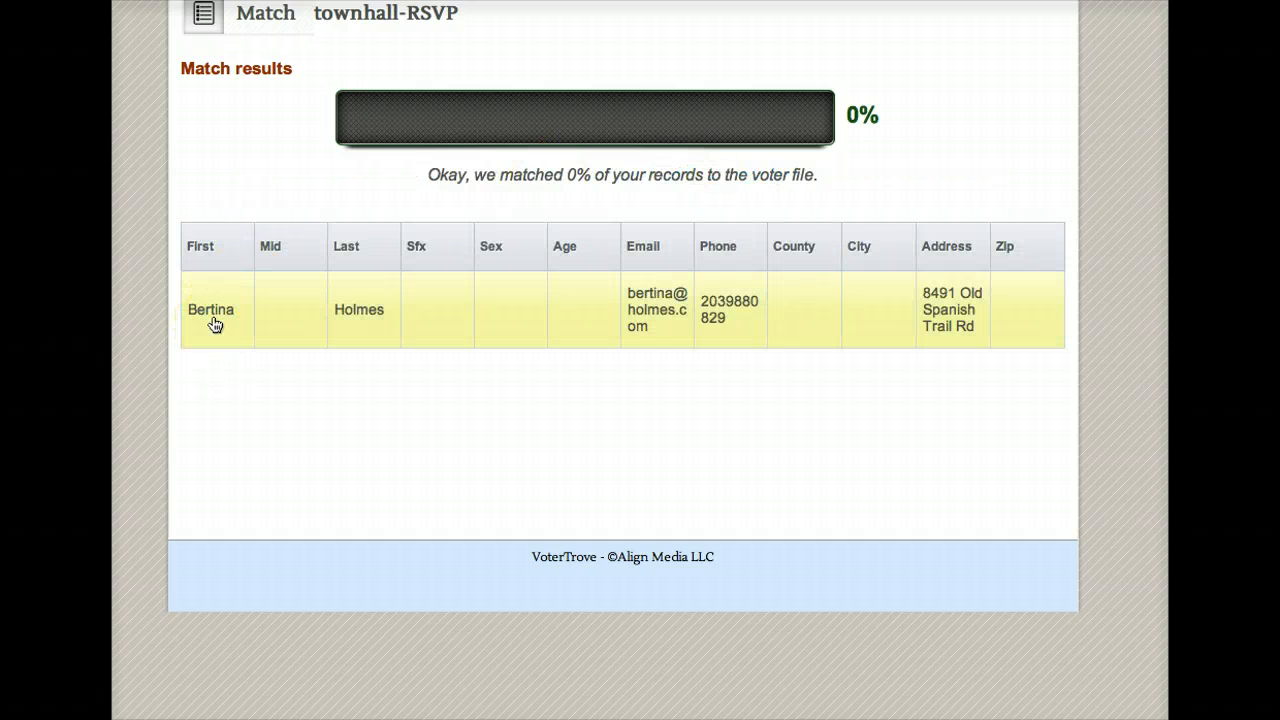
click(640, 319)
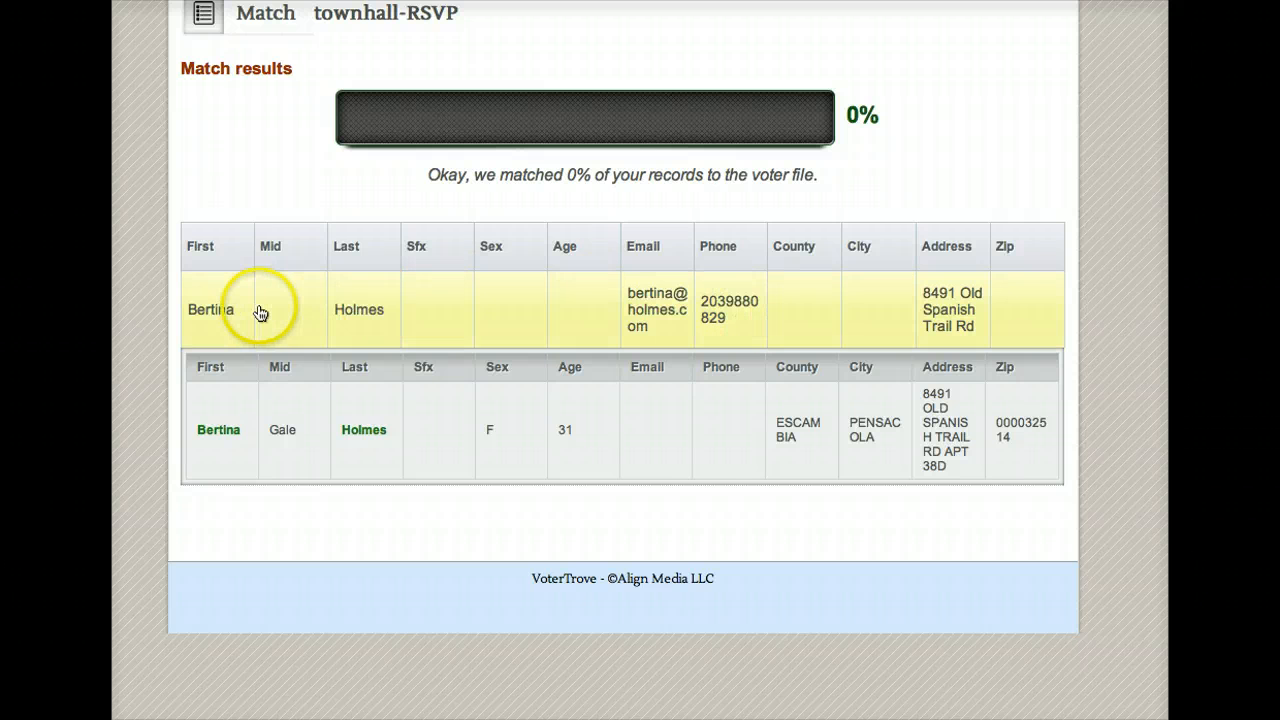
click(670, 429)
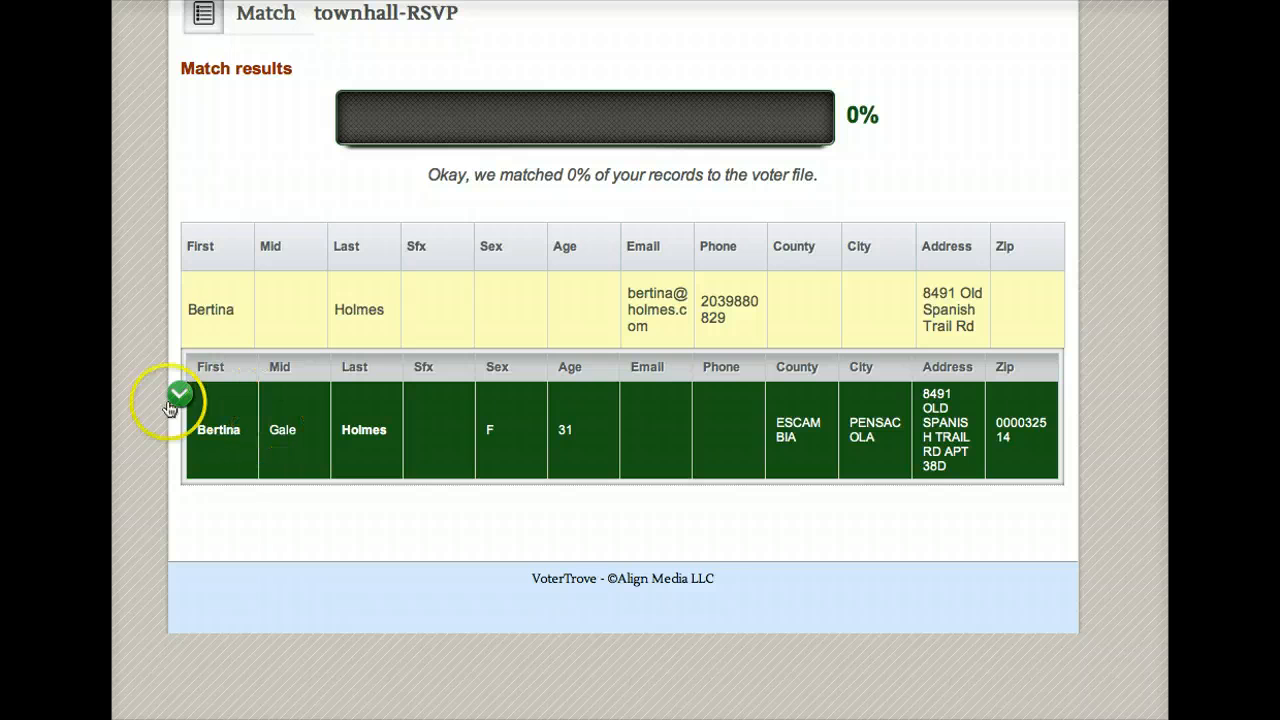